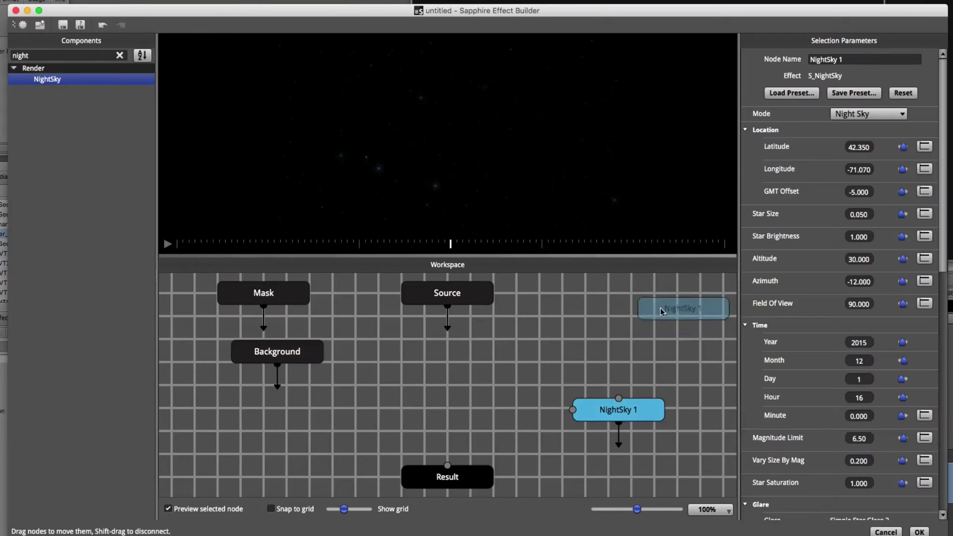
Set the NightSky node's star size to 0.100 and its star saturation to 0.
left_click(858, 214)
left_click(859, 483)
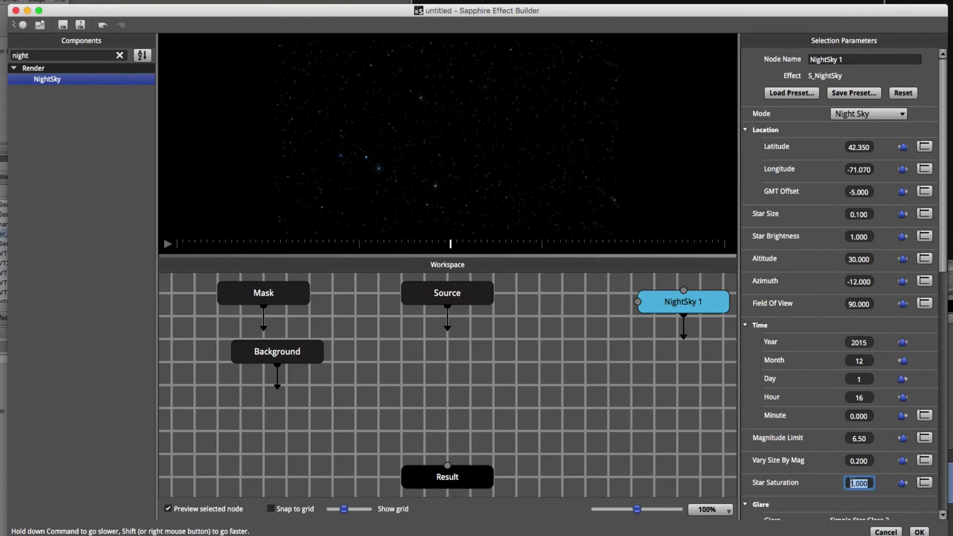
type("0")
Add a Luna node beside the NightSky node and set its center to X 0.510, Y 0.170.
left_click(118, 55)
type("Luna")
left_click_drag(41, 79, 569, 303)
left_click_drag(866, 130, 893, 130)
left_click(65, 0)
left_click(99, 63)
Add a Layer node that composites the Luna node over the NightSky node.
left_click(120, 55)
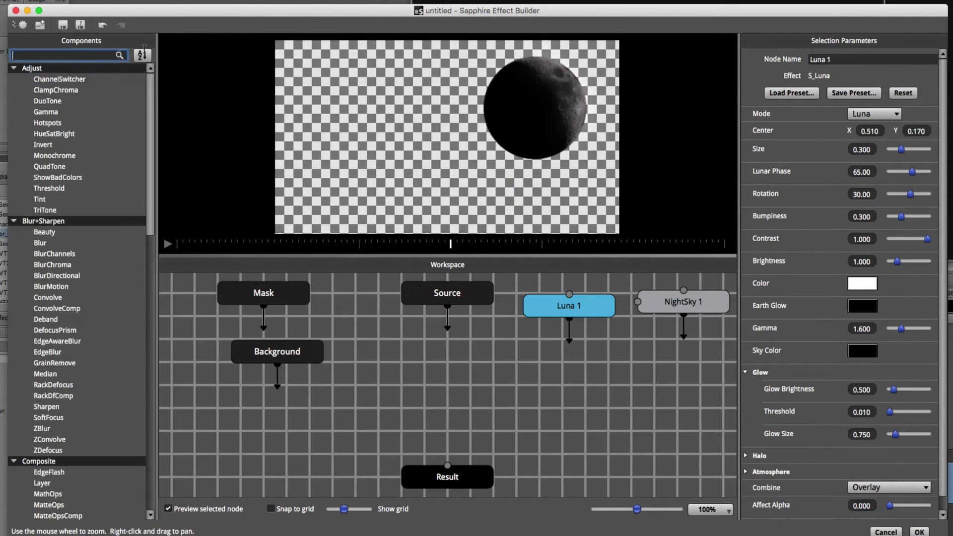
left_click(65, 0)
left_click(99, 73)
scroll(74, 298, "down", 10)
left_click_drag(42, 351, 597, 400)
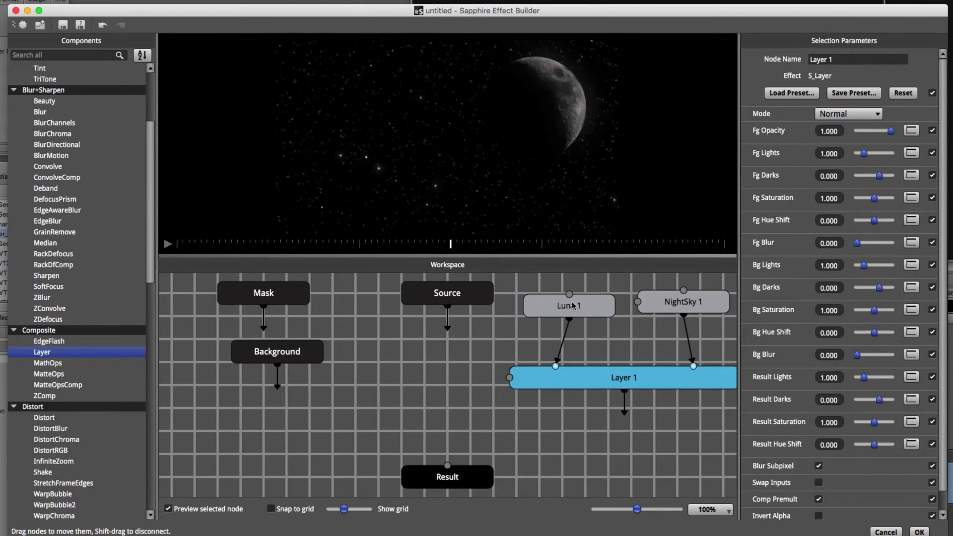
Move the Luna, NightSky and Layer nodes higher in the workspace to make room beneath them.
left_click(683, 301)
scroll(447, 385, "down", 2)
left_click_drag(533, 307, 531, 289)
left_click_drag(629, 309, 631, 289)
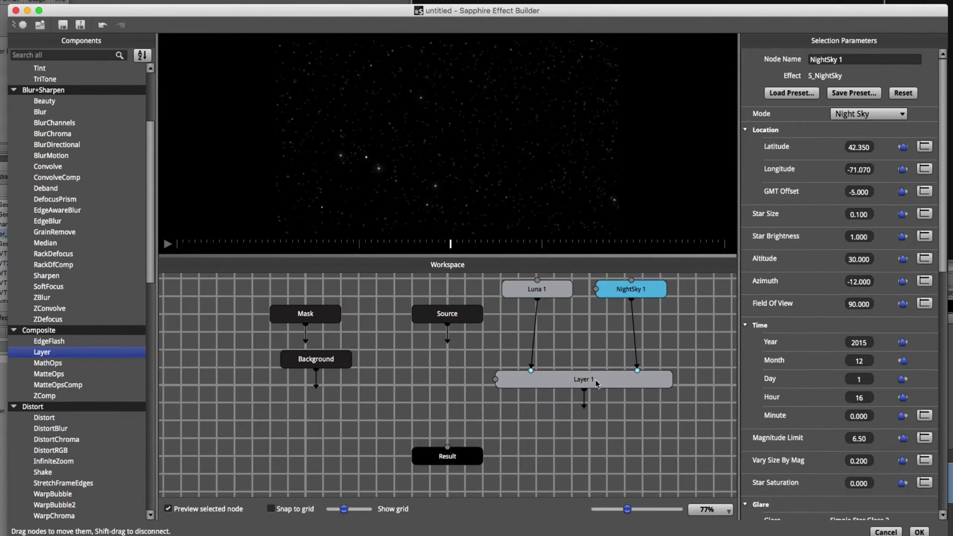
left_click_drag(583, 379, 591, 350)
Add a second Layer node, connecting Source to its first input and the first Layer node to its second input.
left_click_drag(562, 424, 561, 422)
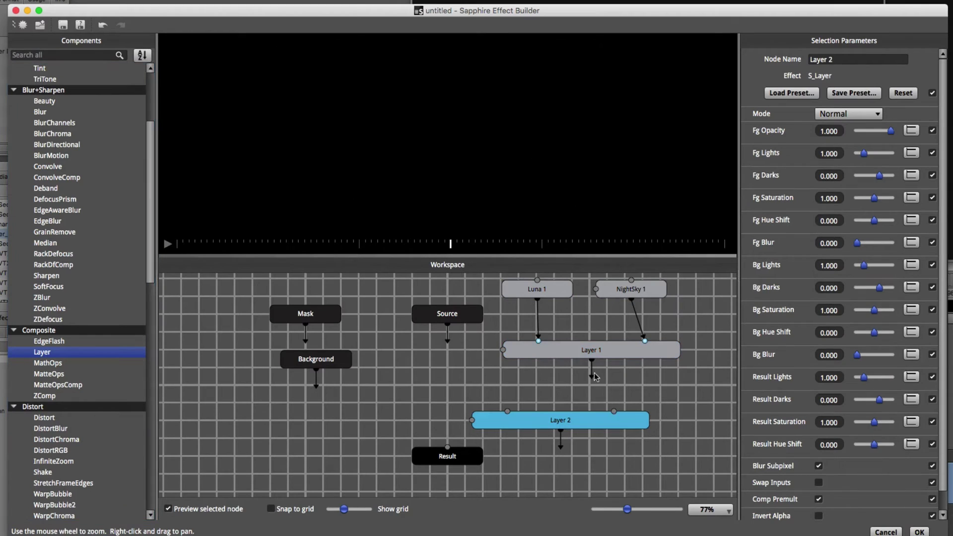
left_click_drag(591, 360, 614, 411)
left_click_drag(447, 325, 532, 384)
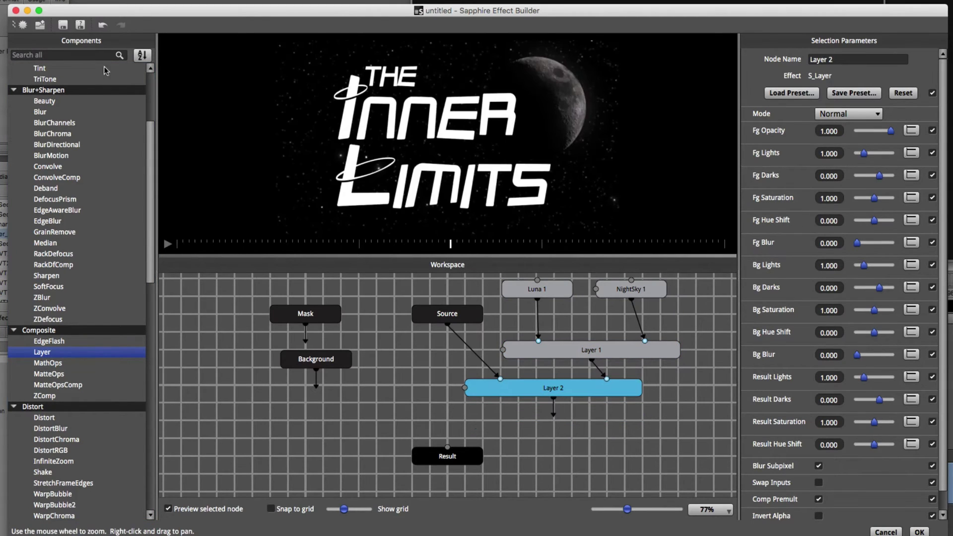
Insert a TVDamage node between the second Layer node and Result, and play the composite in the preview.
type("tv")
left_click_drag(555, 418, 489, 421)
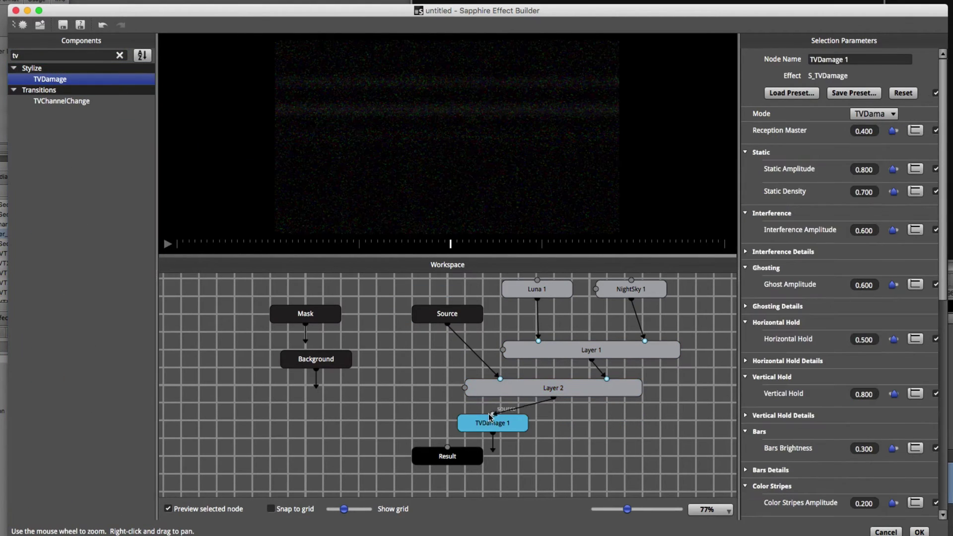
left_click_drag(553, 398, 447, 446)
left_click(449, 317)
left_click_drag(449, 318, 437, 308)
left_click(491, 422)
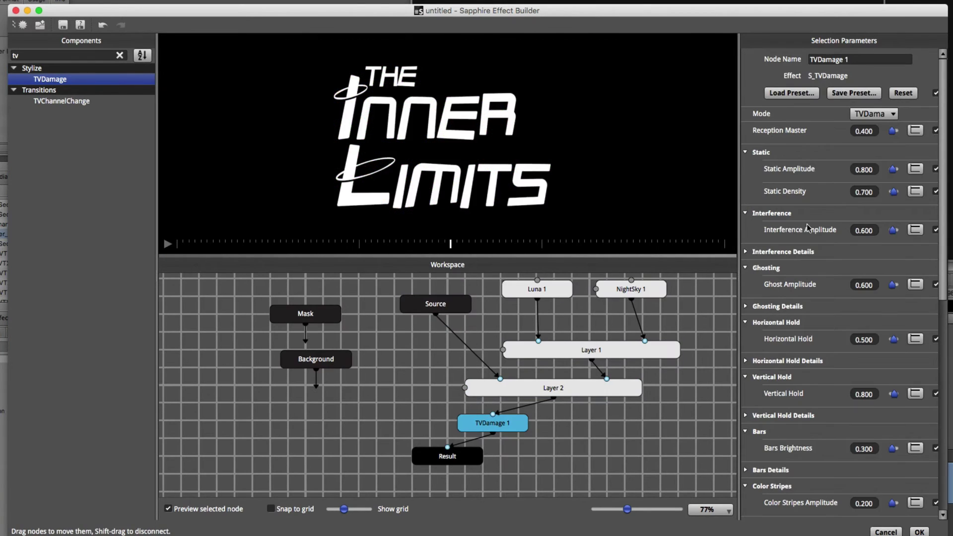
left_click(165, 244)
left_click(165, 244)
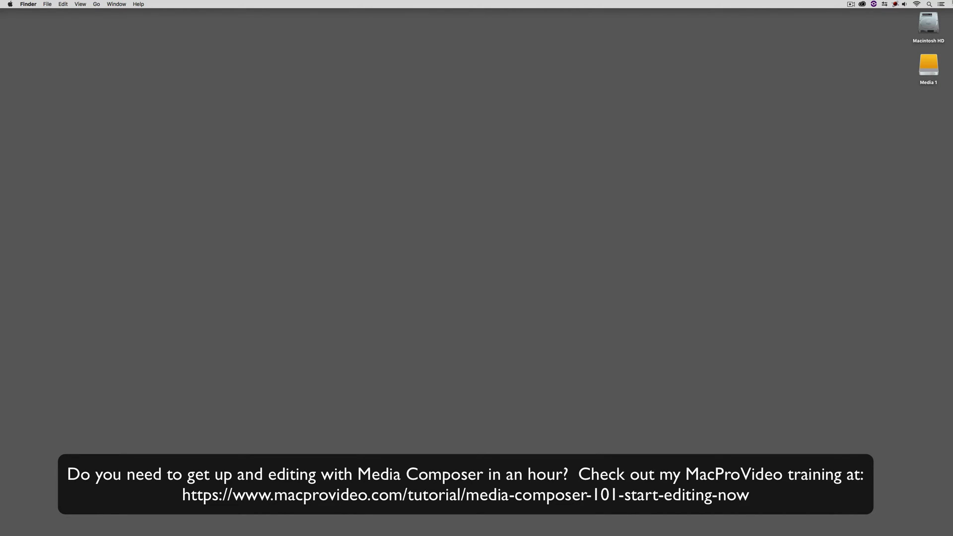
Switch to Avid Media Composer and play the sequence forward and backward, returning the playhead to the start.
key("super+Tab")
key("super+Tab")
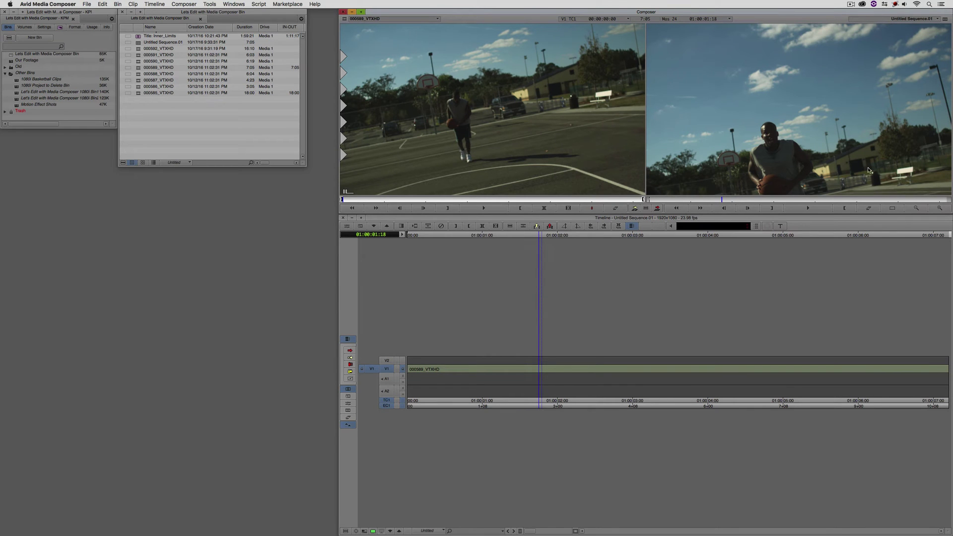
left_click(486, 384)
key("Home")
key("l")
key("l")
key("l")
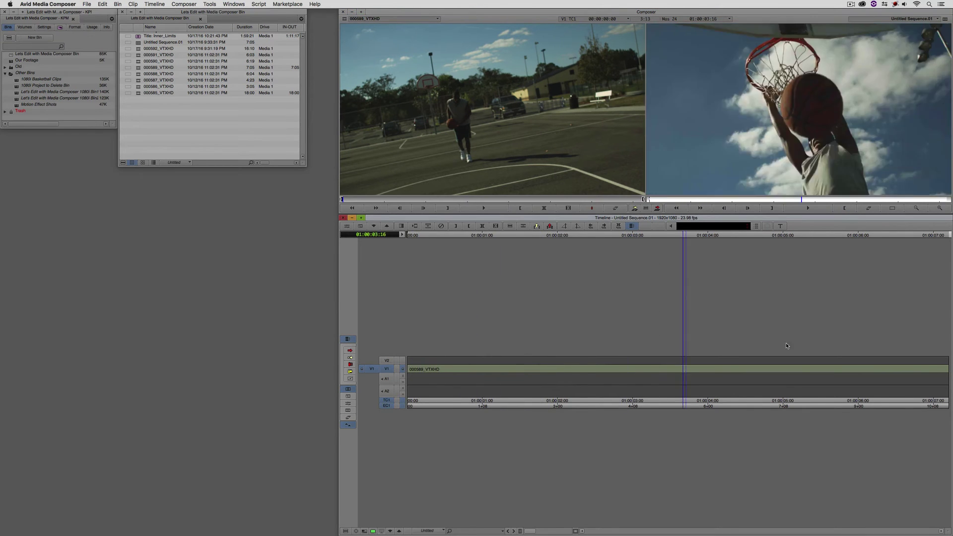
key("j")
key("j")
key("j")
key("l")
key("l")
key("l")
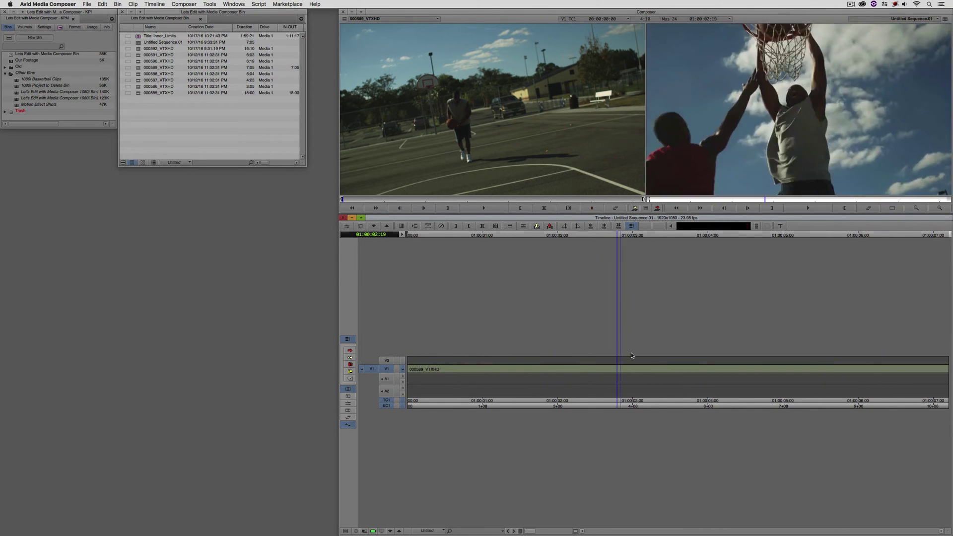
left_click_drag(631, 356, 367, 343)
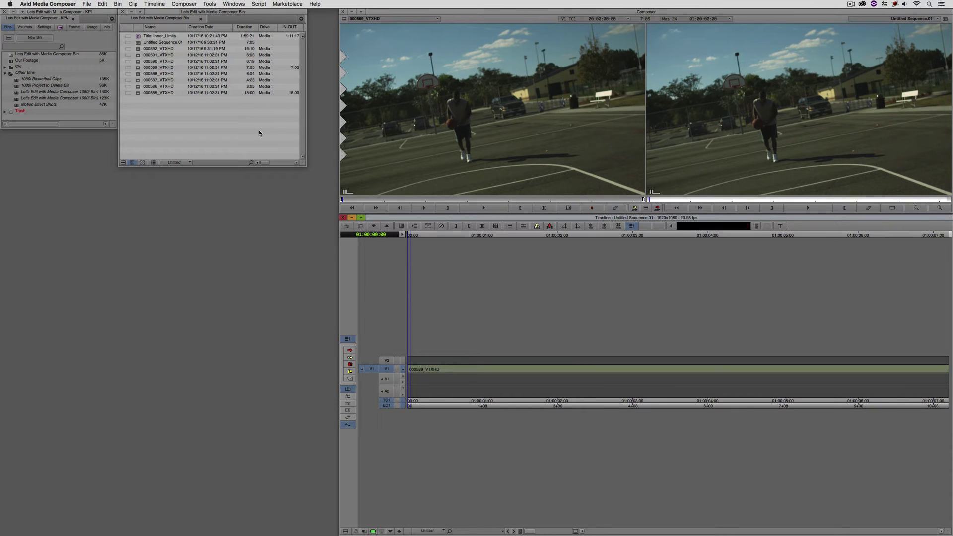
Apply S_Effect from the Sapphire Builder category to the clip on track V1.
key("super+8")
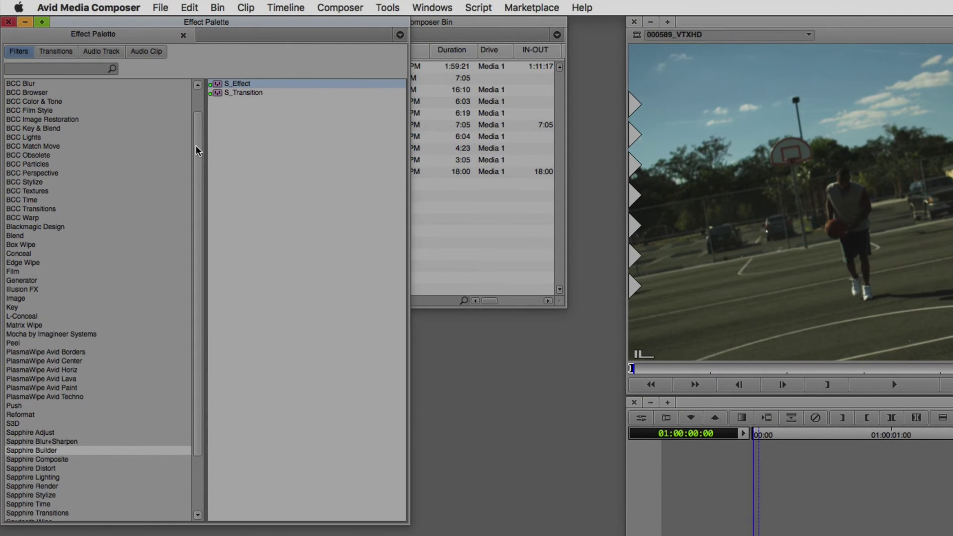
left_click_drag(198, 149, 201, 106)
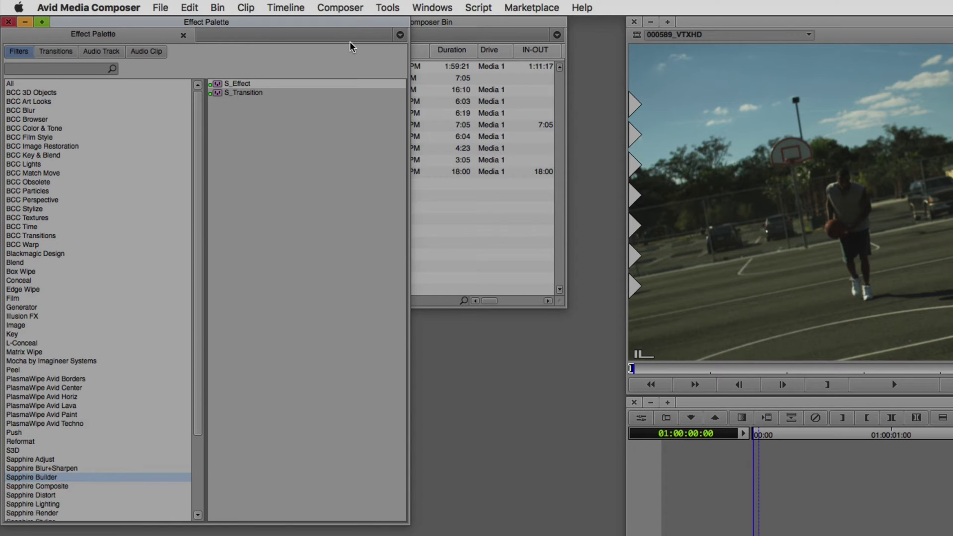
left_click_drag(219, 84, 703, 205)
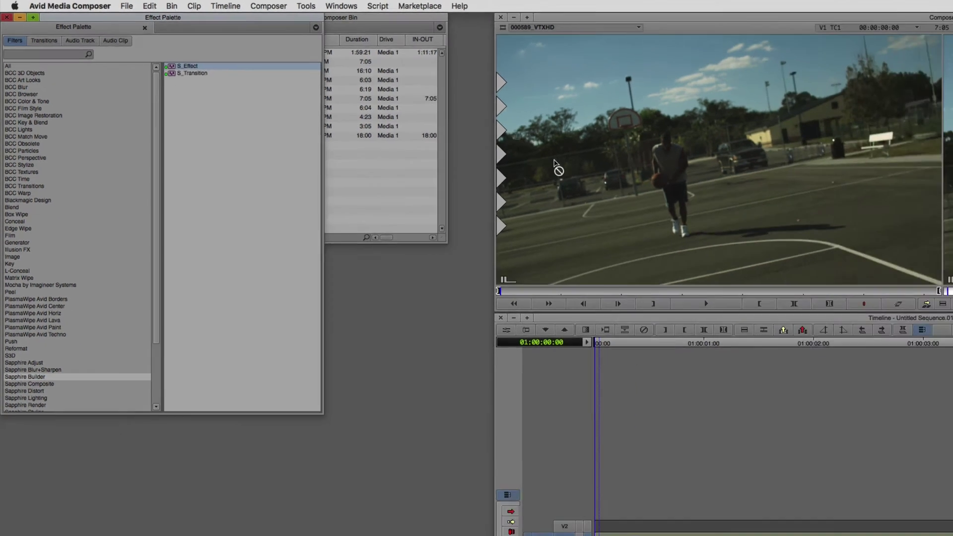
left_click_drag(556, 166, 804, 529)
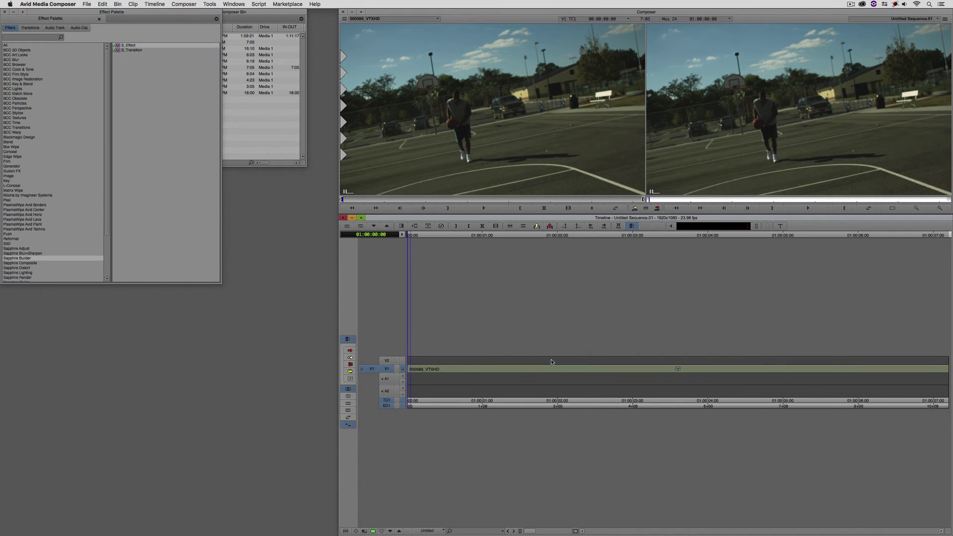
Park the playhead at 01:00:03:00 and open the clip's S_Effect in the Sapphire Effect Builder.
left_click_drag(548, 380, 635, 368)
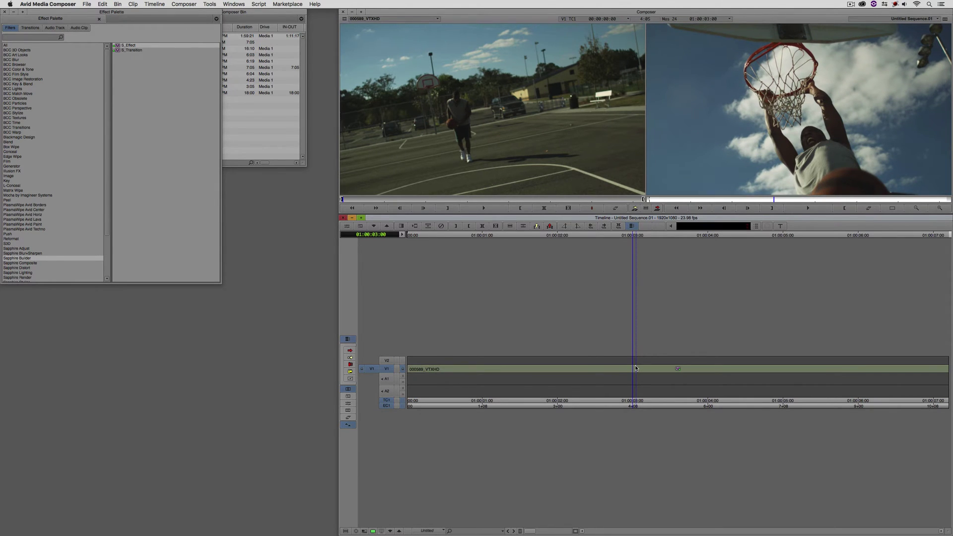
key("super+8")
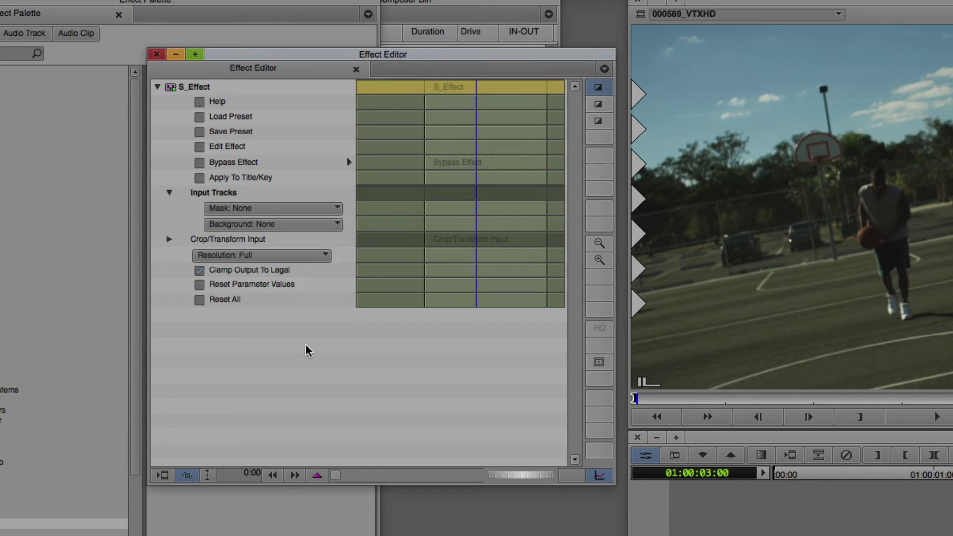
left_click(234, 148)
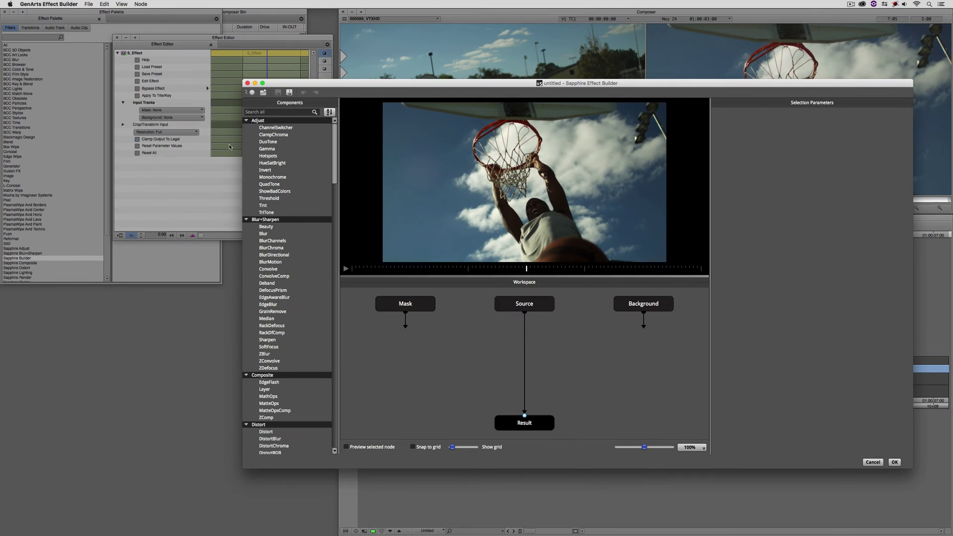
Reposition the Effect Builder window to uncover the record monitor and nudge the Source node in the workspace.
left_click_drag(370, 83, 294, 29)
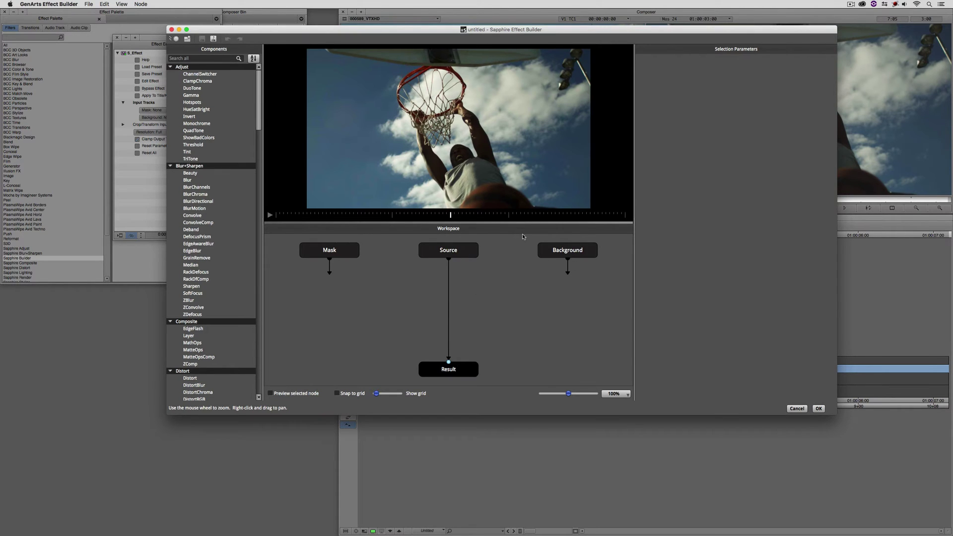
left_click_drag(268, 31, 366, 20)
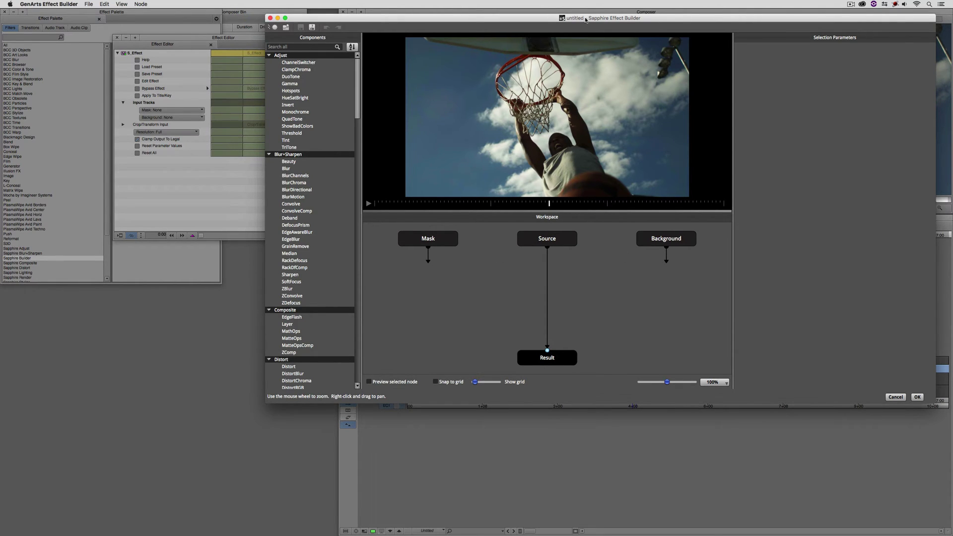
left_click_drag(585, 20, 313, 39)
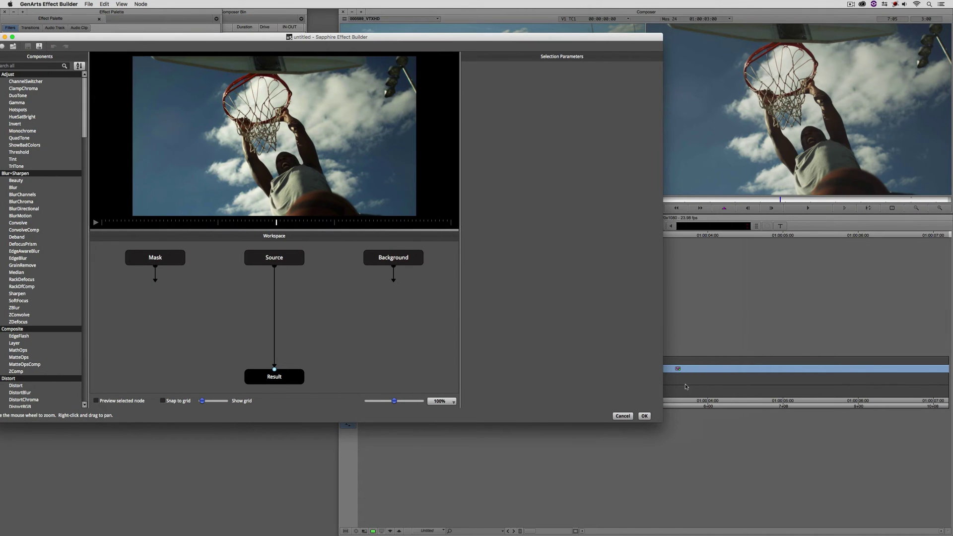
left_click_drag(363, 36, 416, 25)
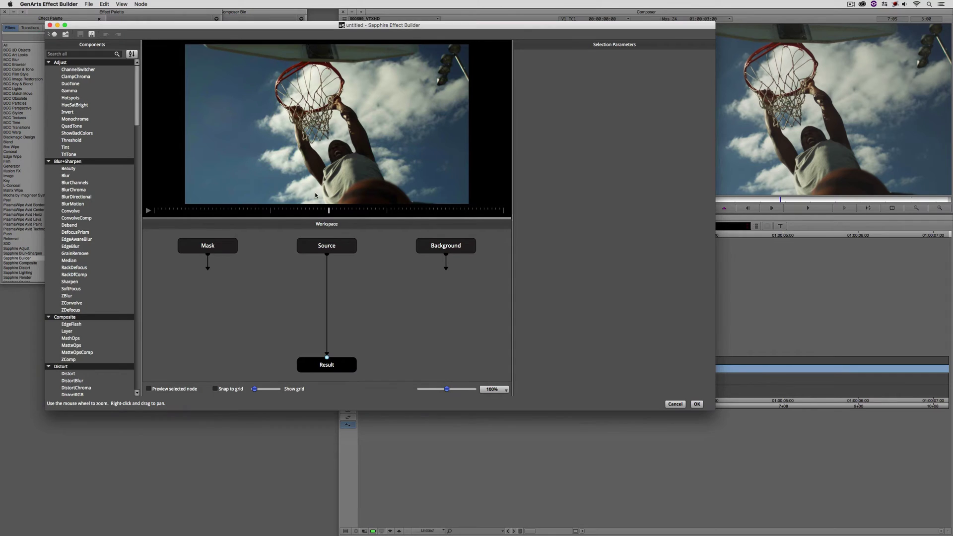
left_click_drag(332, 248, 337, 246)
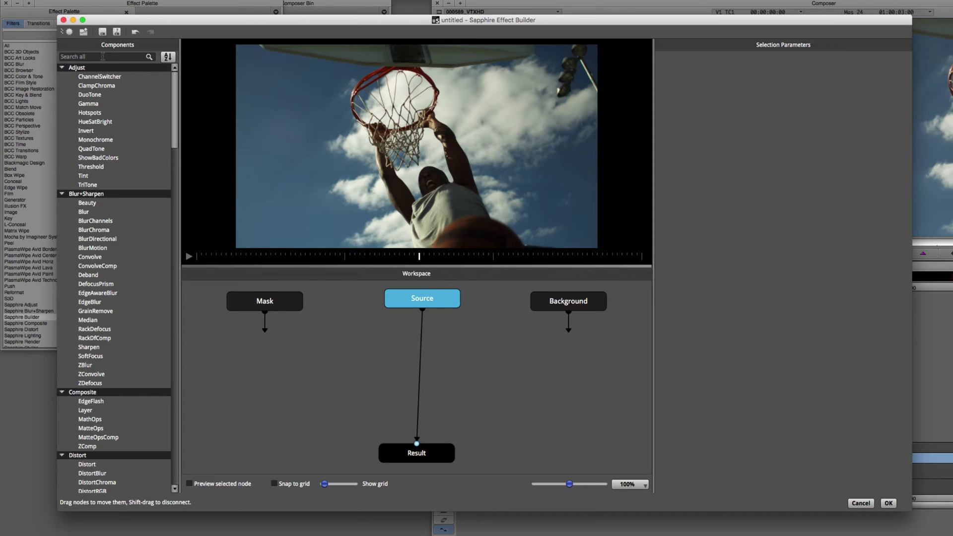
Try wiring a Blur node manually between Source and Result, align it with them, and delete it.
left_click(87, 213)
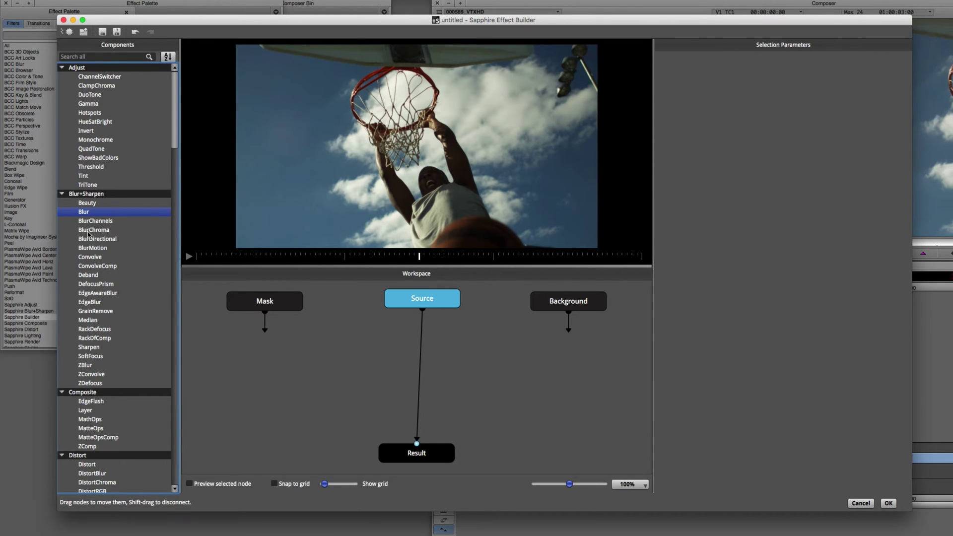
left_click_drag(82, 212, 345, 373)
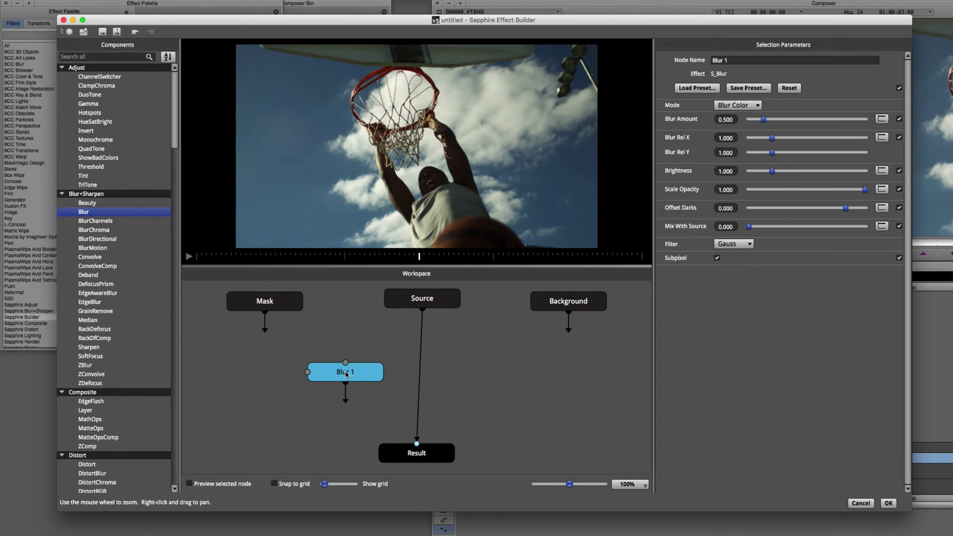
left_click_drag(416, 440, 346, 363)
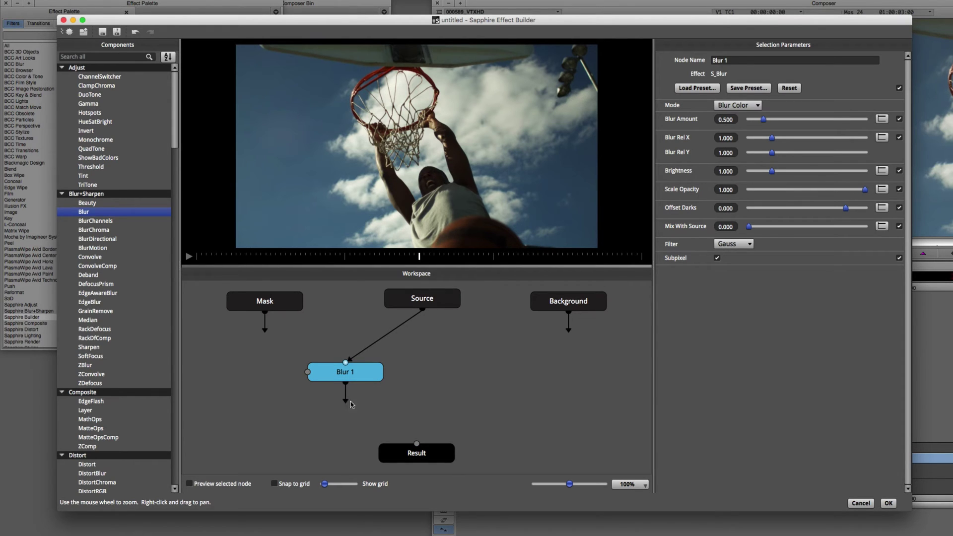
left_click_drag(369, 411, 417, 445)
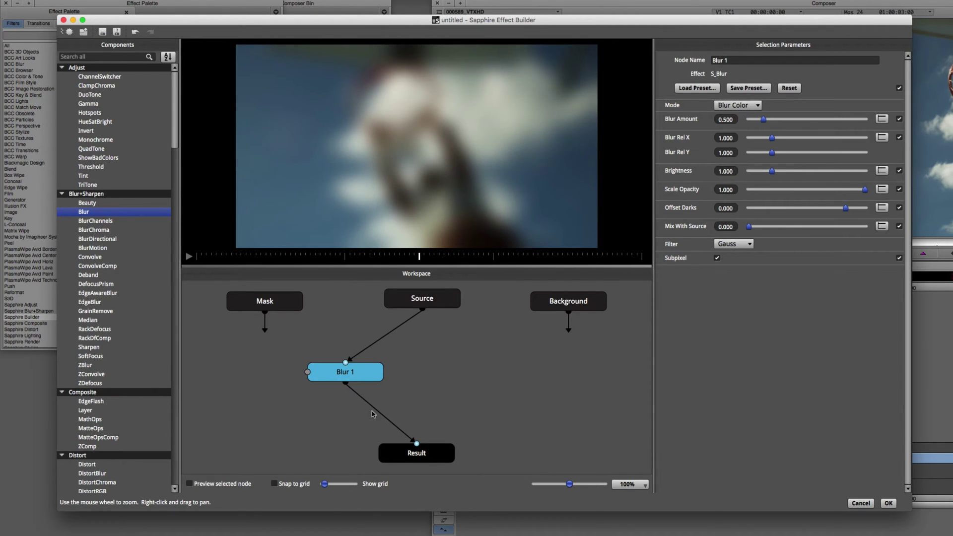
left_click_drag(345, 373, 414, 373)
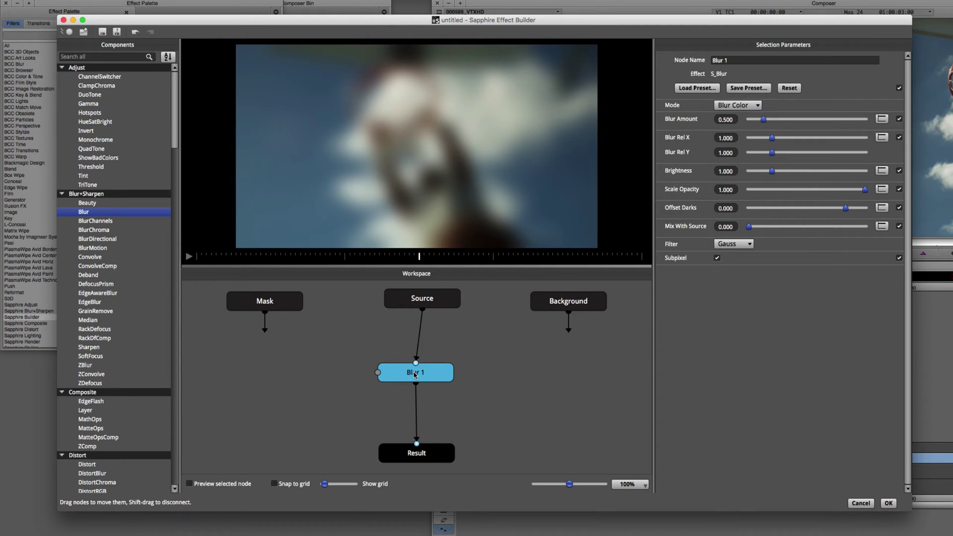
key("Delete")
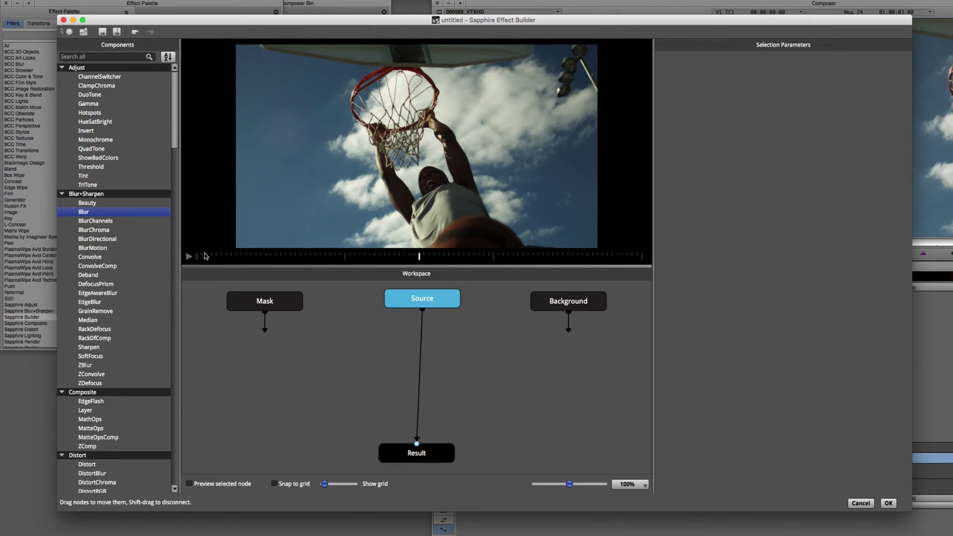
Insert a Blur node directly into the connection between Source and Result and name it "Main Blur".
left_click_drag(93, 213, 418, 373)
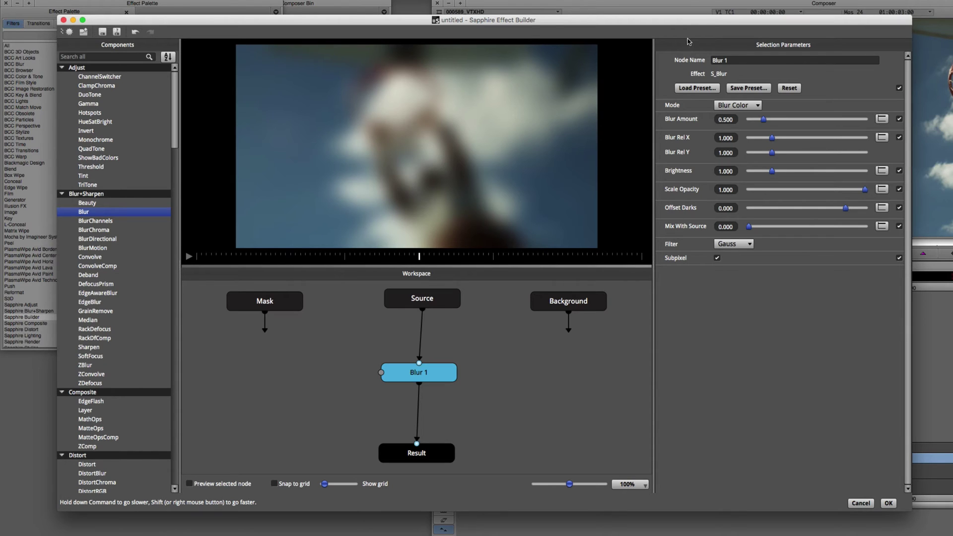
left_click(734, 60)
type("Main Blur")
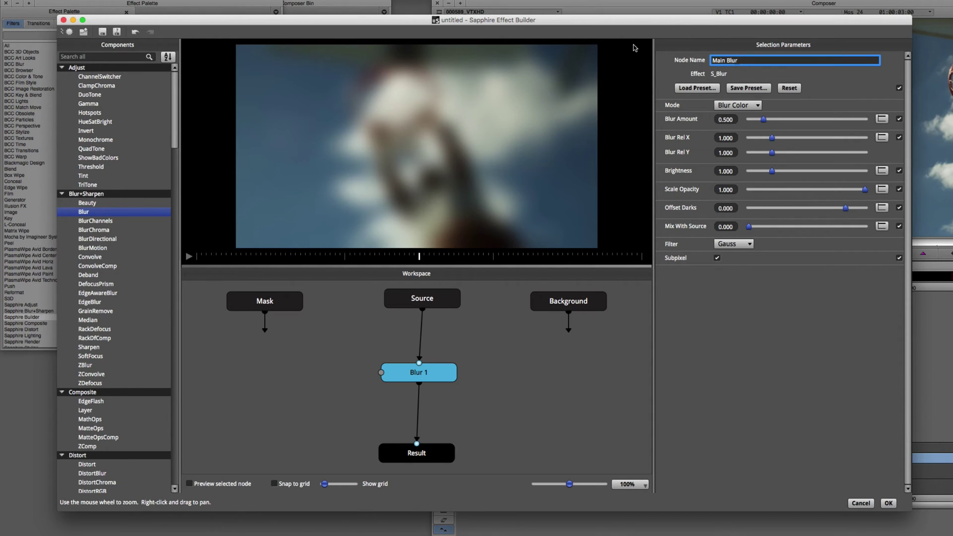
Set the Main Blur node's blur amount to 0.134 and brightness to 1.234, and return the effect to Media Composer.
left_click_drag(763, 120, 752, 122)
left_click_drag(771, 172, 779, 173)
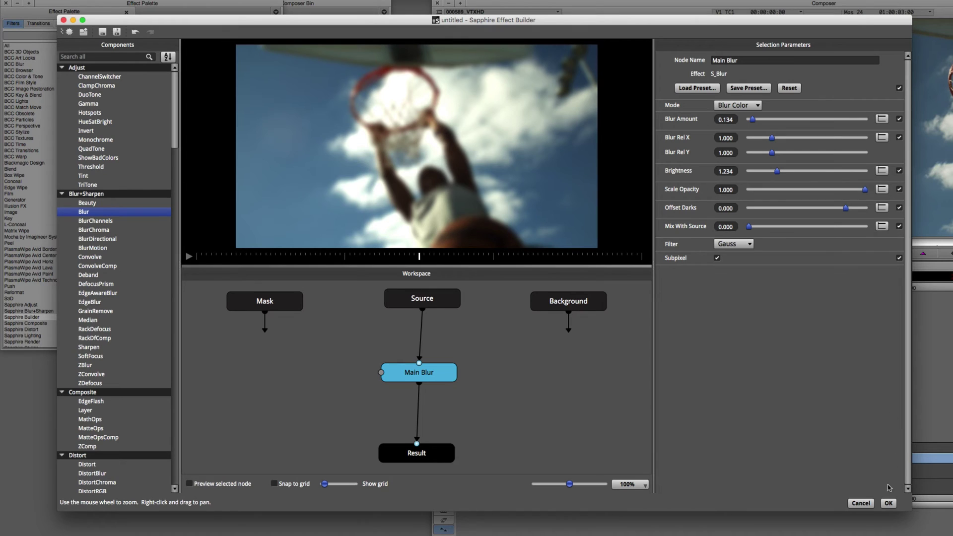
left_click(888, 503)
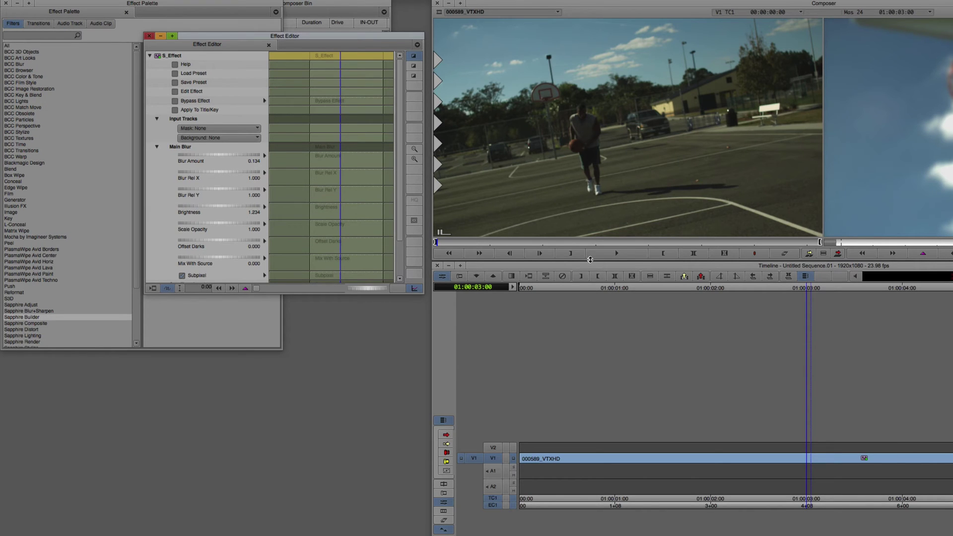
Reopen the effect in Effect Builder, expose only Blur Amount from the Main Blur node, and return the effect to Media Composer.
left_click_drag(400, 158, 357, 99)
left_click_drag(399, 173, 393, 153)
left_click(189, 91)
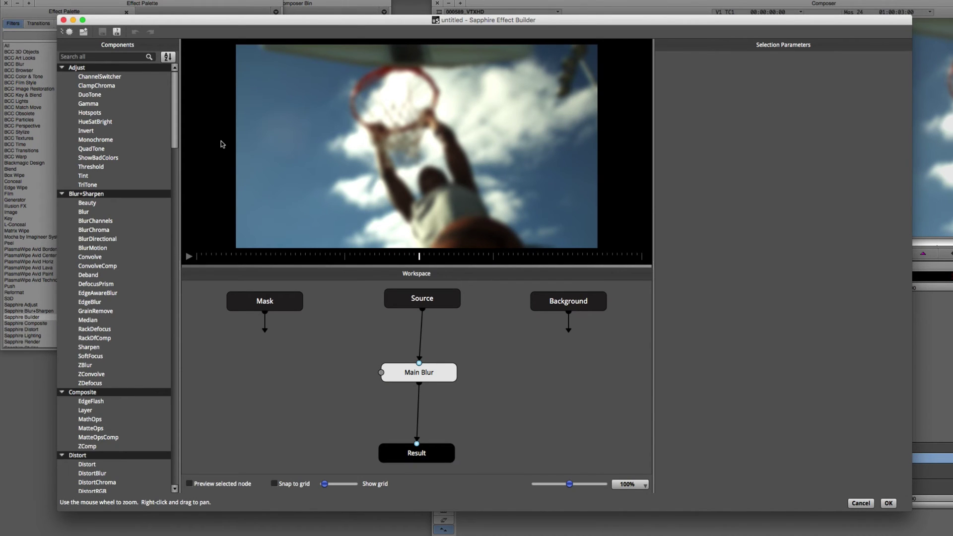
left_click(416, 376)
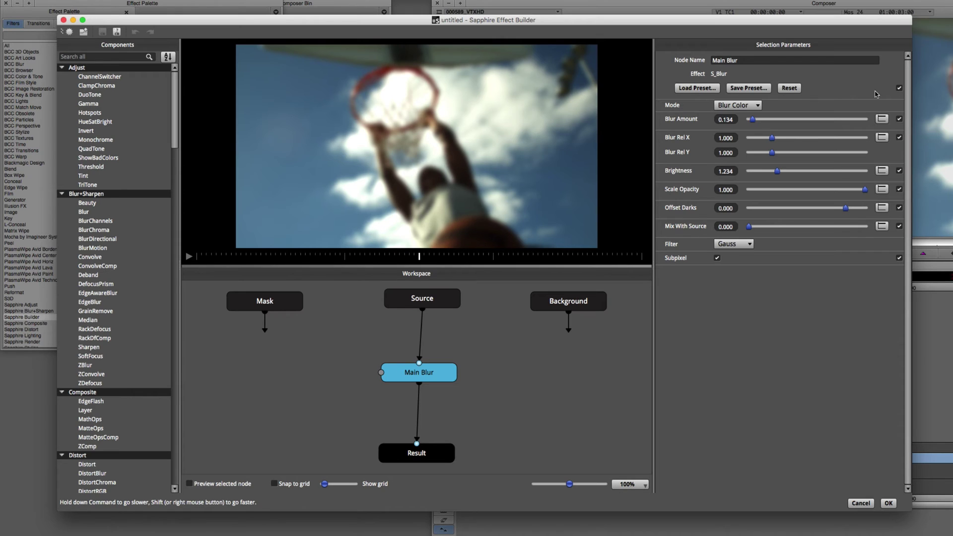
left_click(899, 88)
left_click(899, 119)
left_click(888, 502)
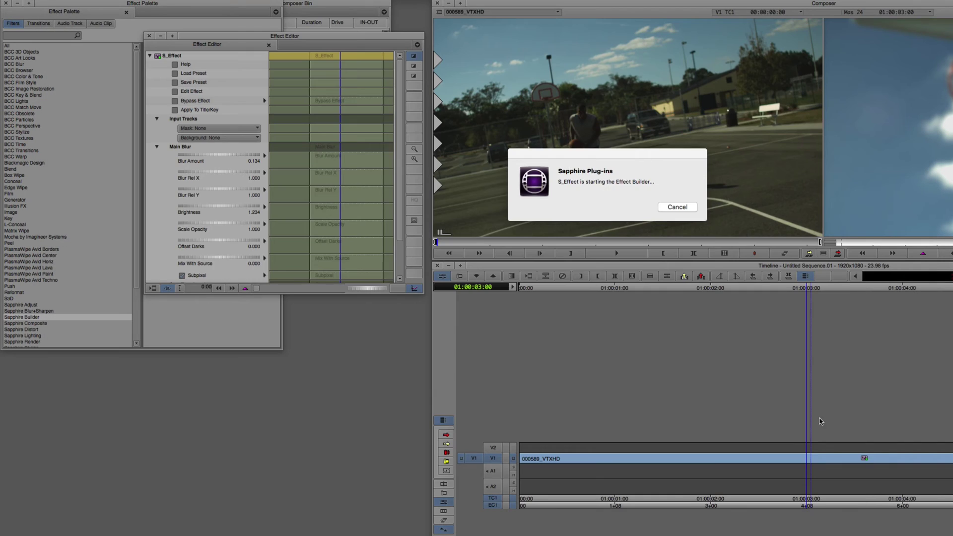
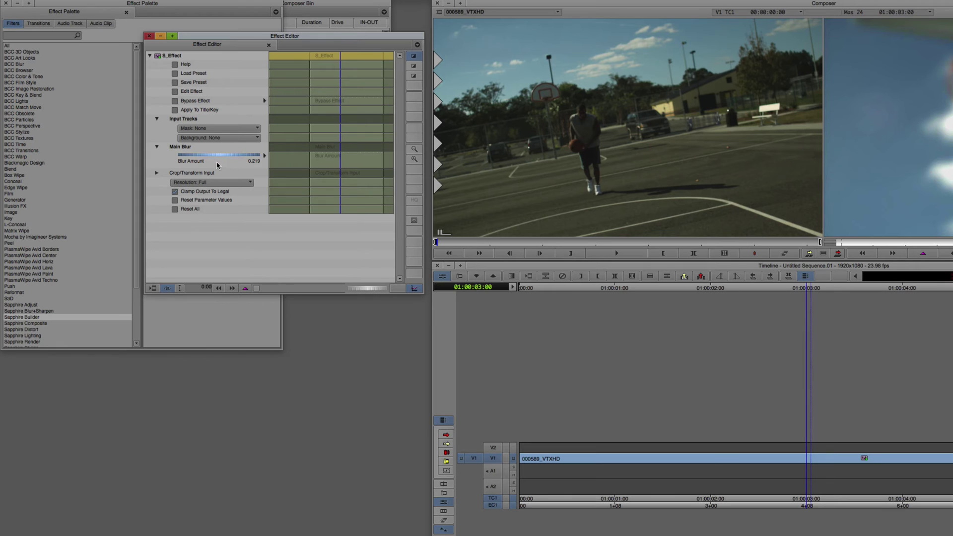
Reopen the effect in Effect Builder and delete the Main Blur node between Source and Result.
left_click(188, 92)
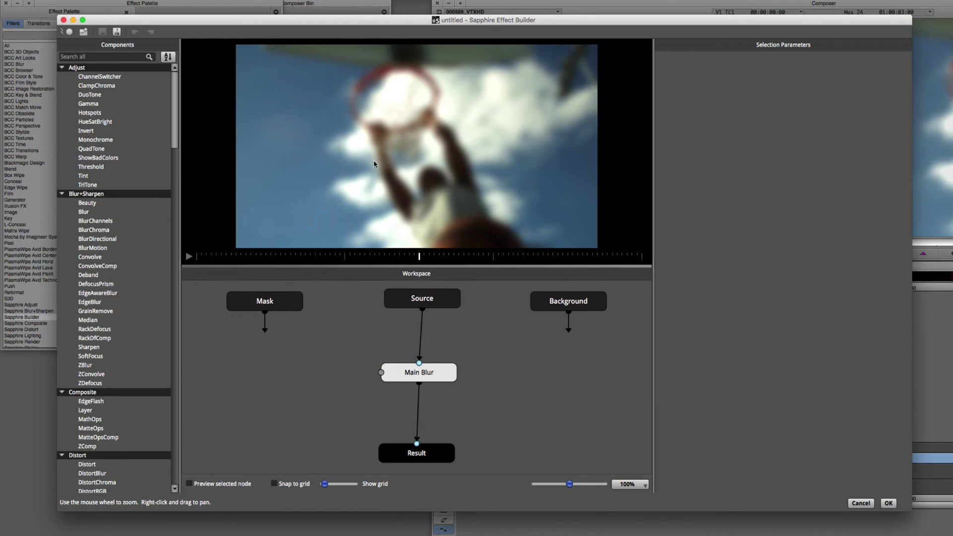
left_click_drag(423, 374, 432, 373)
key("Delete")
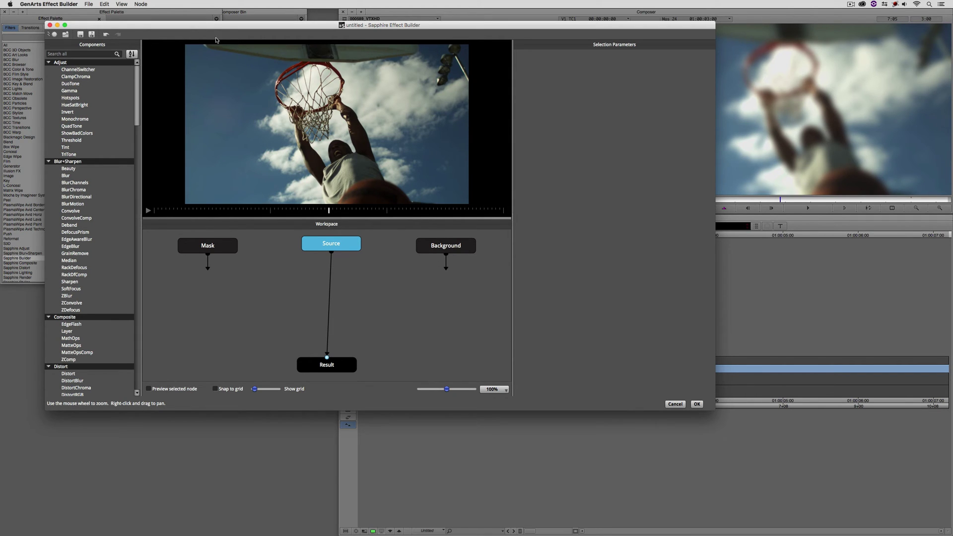
Start inserting a node from a preset, search the effects for "Edge Col", and open the S_EdgeColorize presets.
left_click(141, 4)
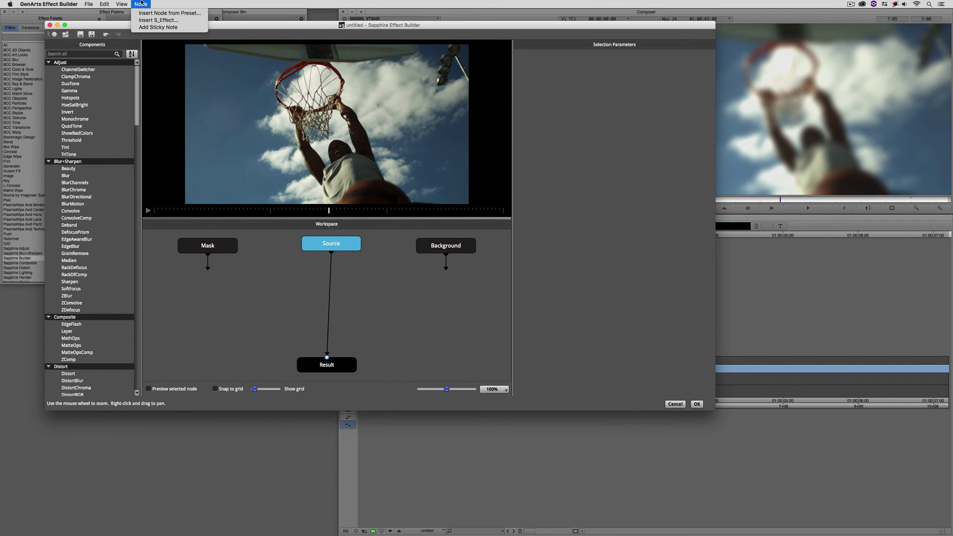
left_click(183, 15)
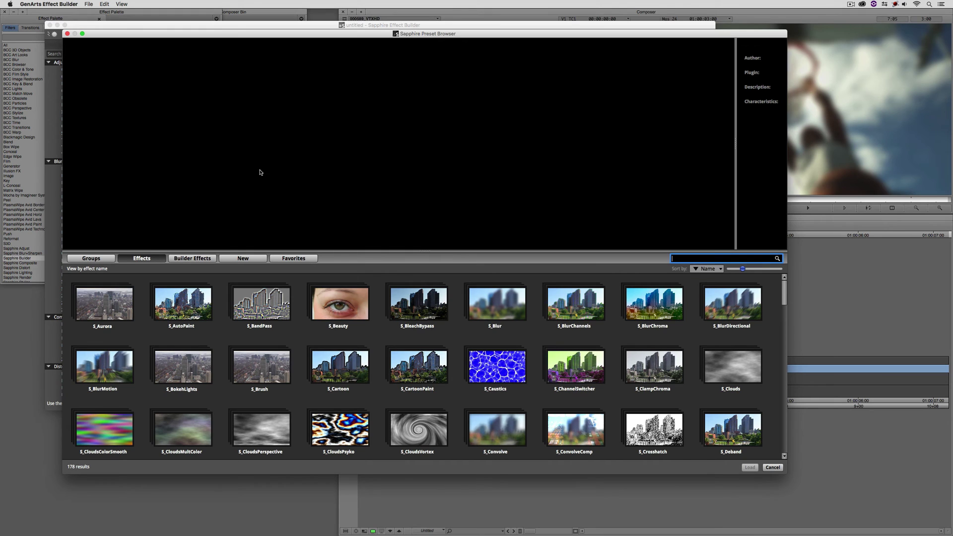
left_click_drag(785, 293, 772, 274)
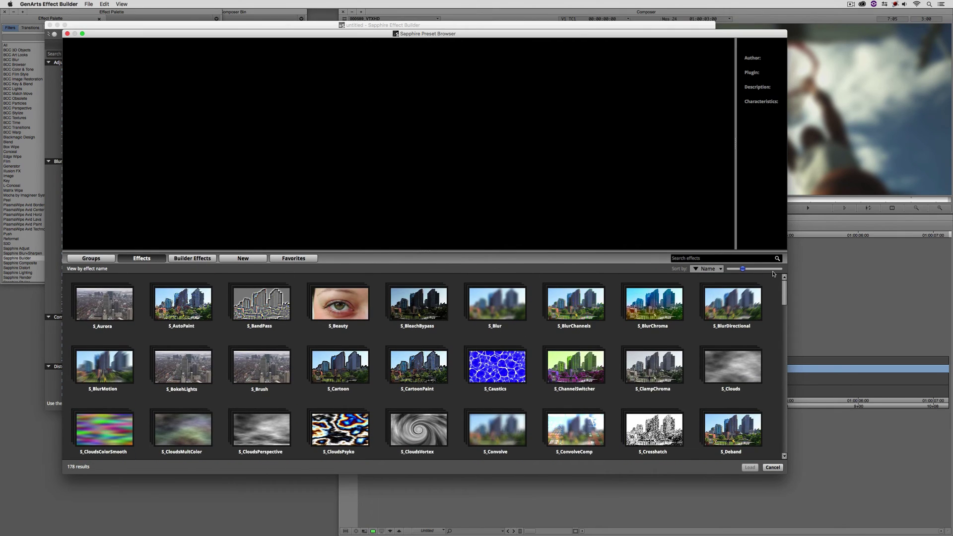
left_click(703, 257)
type("E")
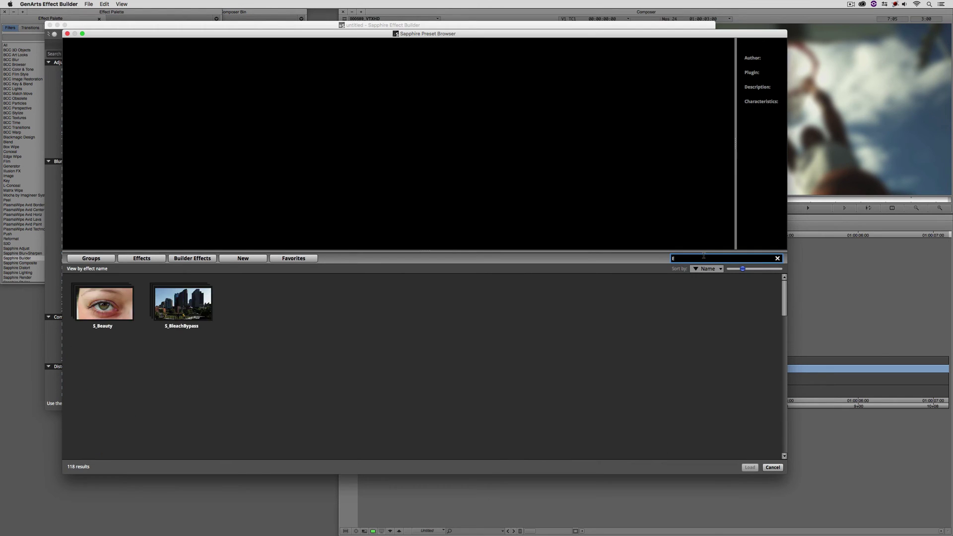
type("dge /c")
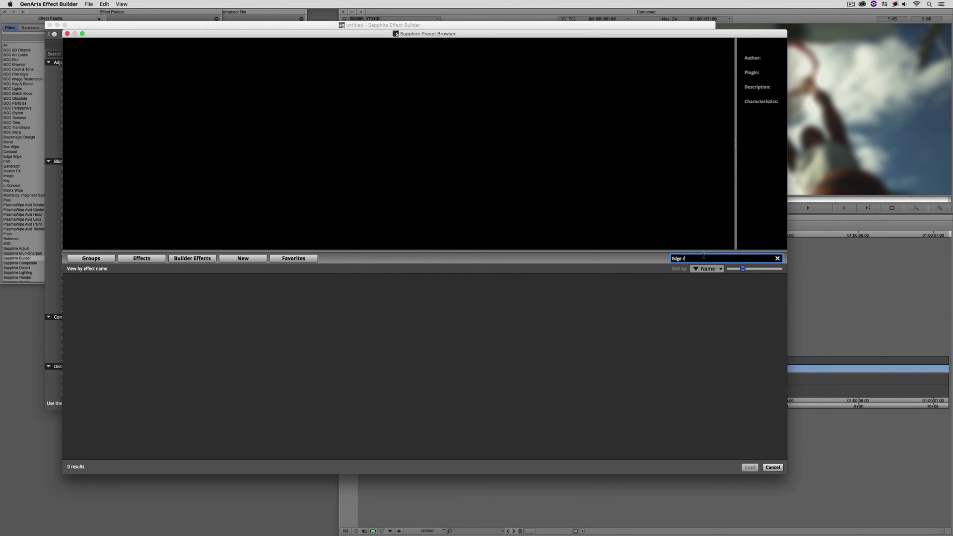
key("BackSpace")
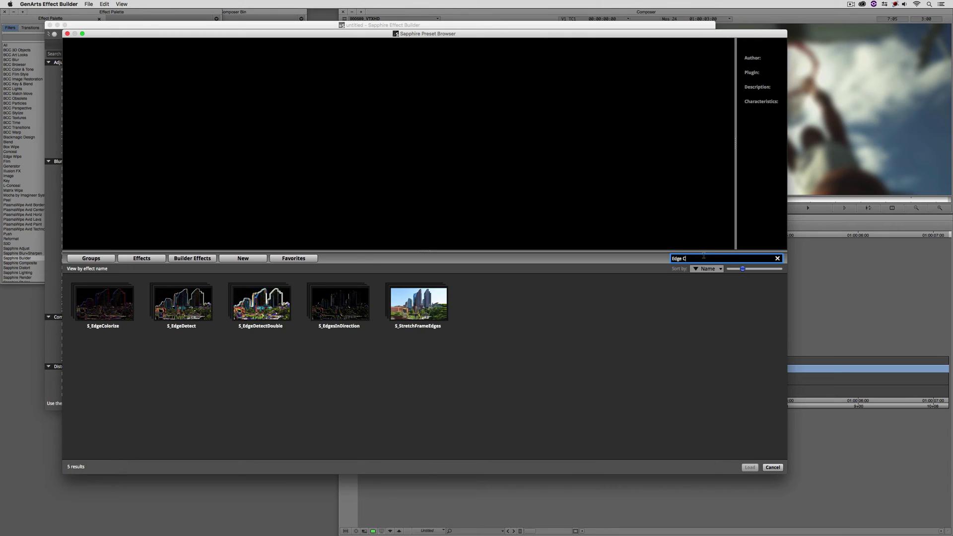
type("ol")
left_click(140, 309)
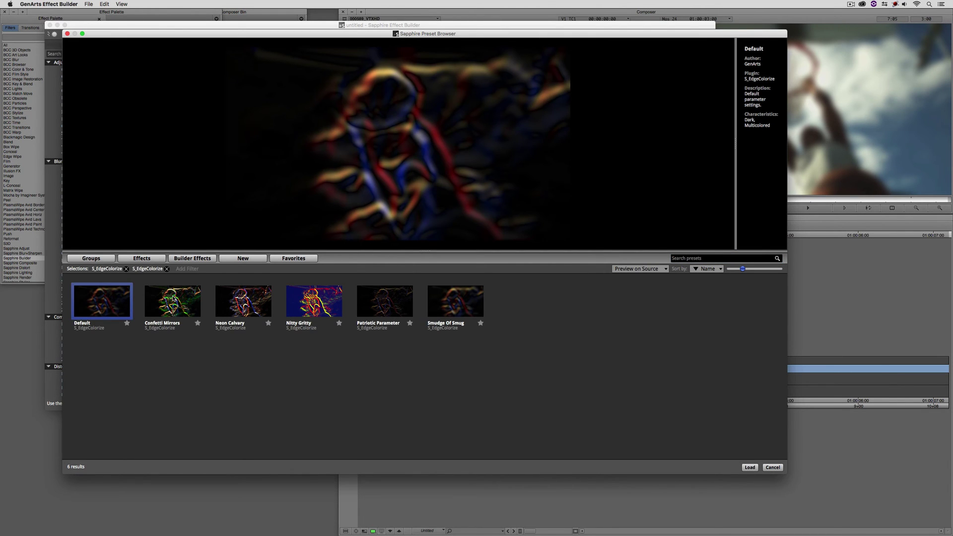
Compare the S_EdgeColorize presets, load Neon Calvary as a new node, and move it midway between Source and Result.
left_click(173, 298)
left_click(246, 304)
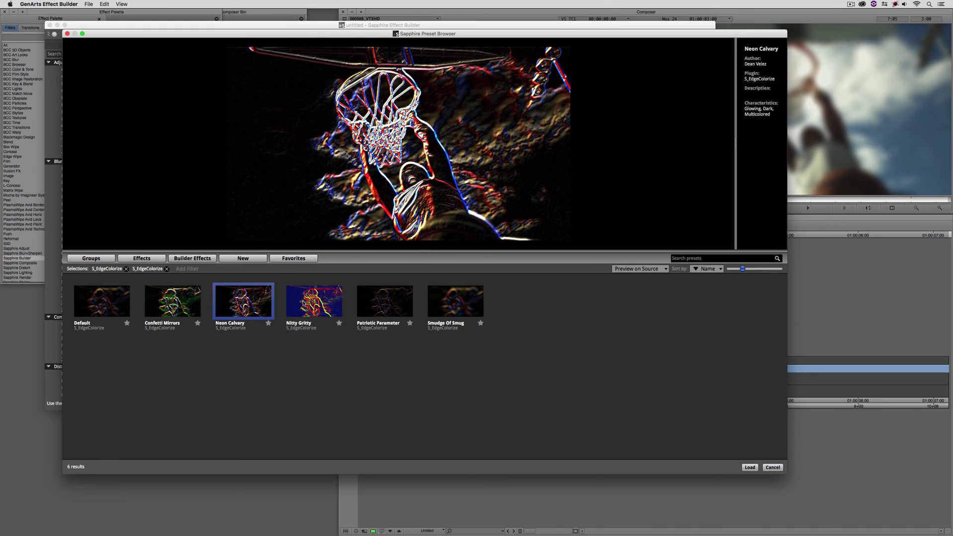
left_click(313, 301)
left_click(256, 303)
left_click(750, 467)
left_click_drag(322, 279, 321, 298)
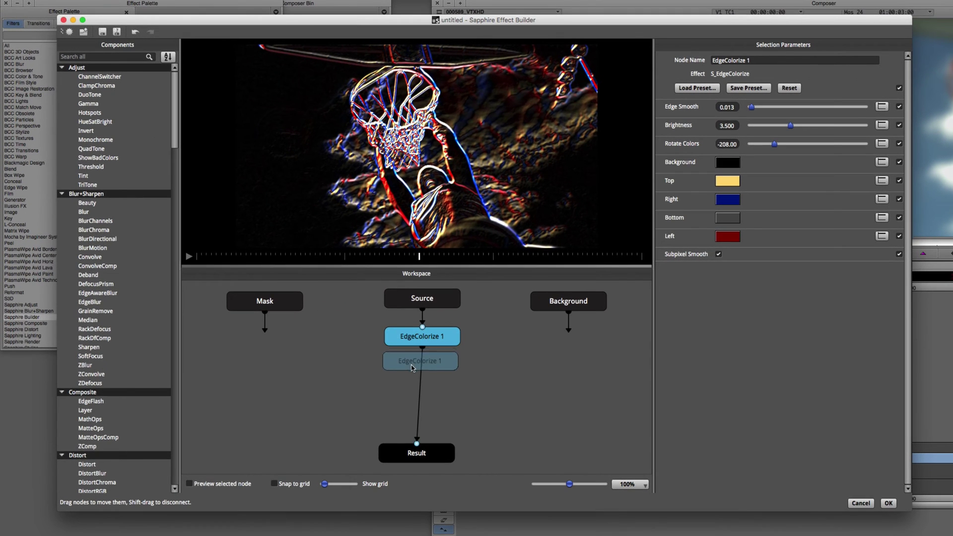
left_click_drag(410, 368, 413, 372)
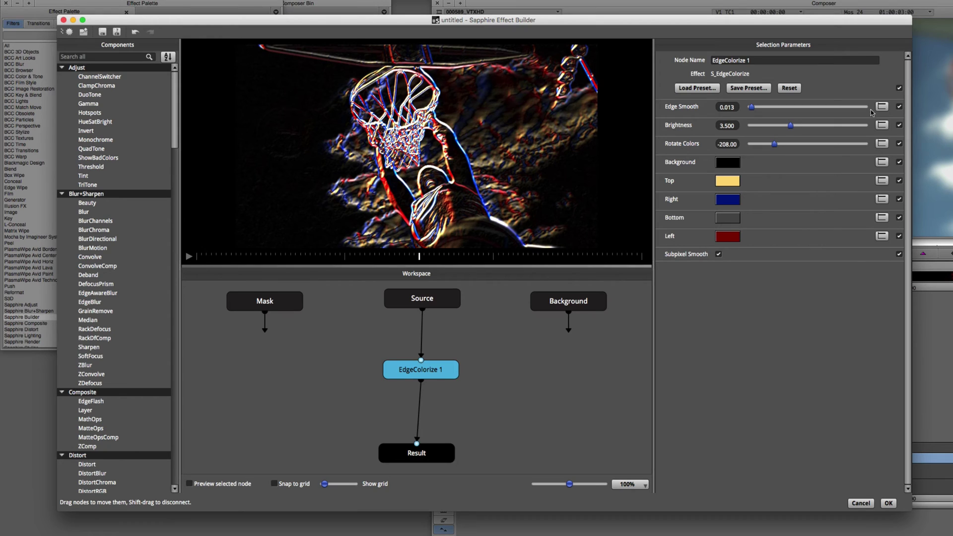
Expose only the Rotate Colors parameter of the EdgeColorize node.
left_click(898, 89)
left_click(899, 125)
left_click(899, 89)
left_click(900, 89)
left_click(898, 144)
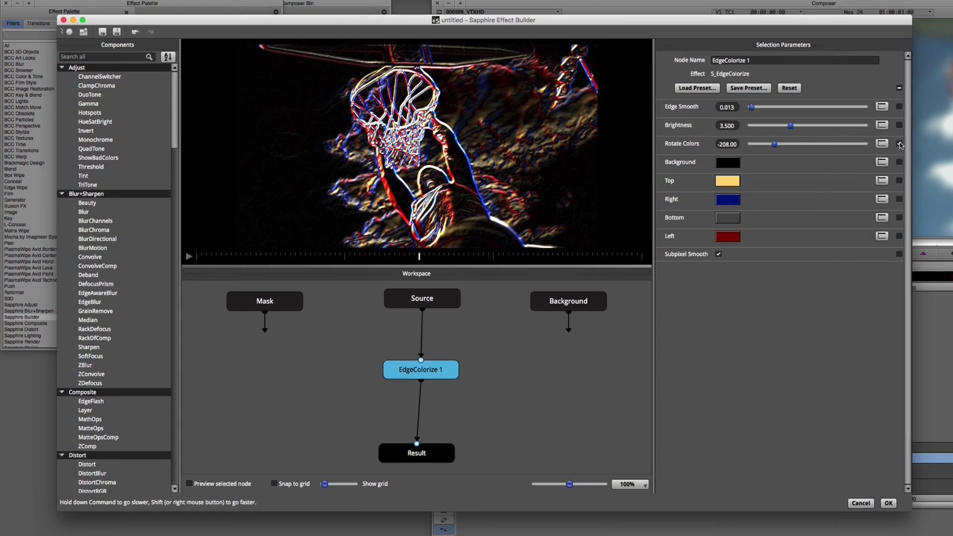
Return the effect to Media Composer and adjust its Rotate Colors value in the Effect Editor.
left_click(888, 503)
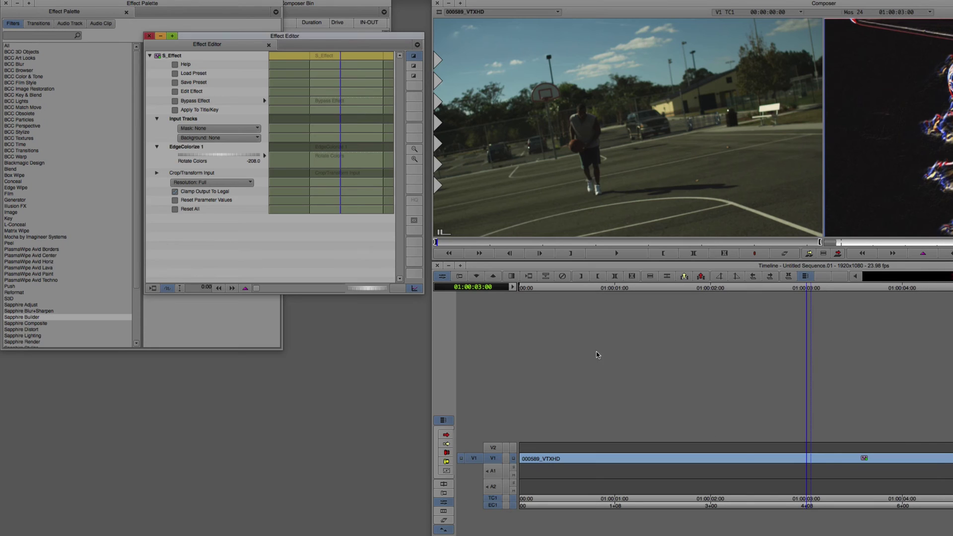
left_click_drag(215, 155, 235, 157)
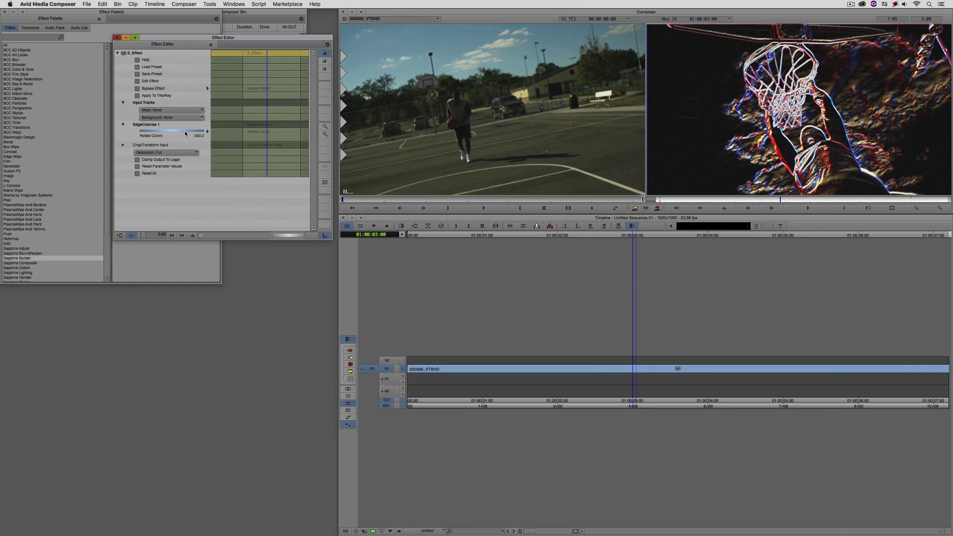
left_click_drag(185, 133, 206, 134)
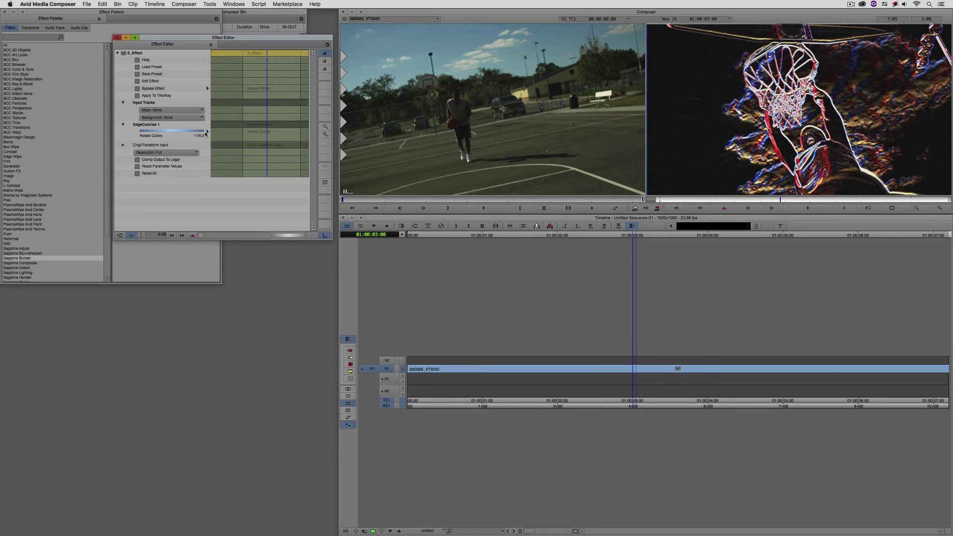
Reopen the effect in Effect Builder, delete the EdgeColorize node, and return the effect to Media Composer.
left_click(150, 81)
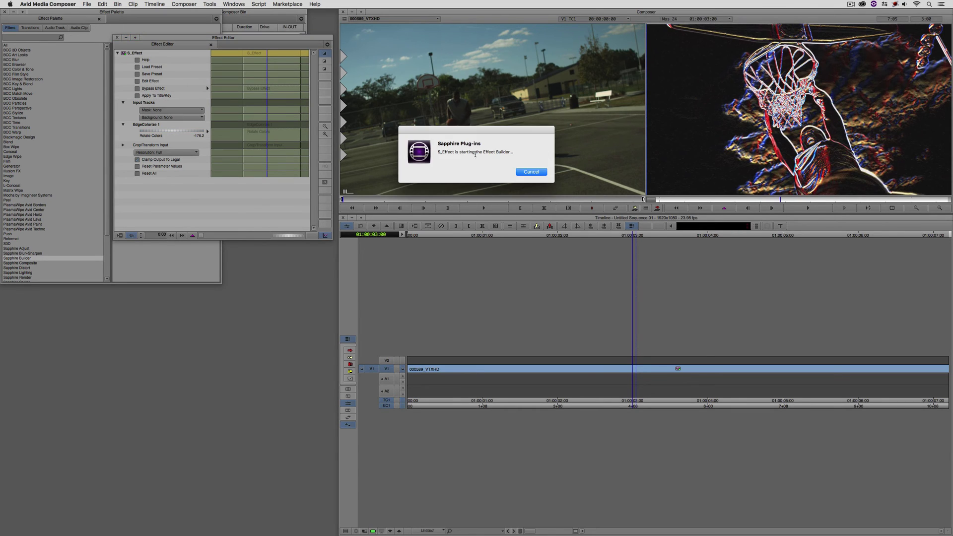
key("Delete")
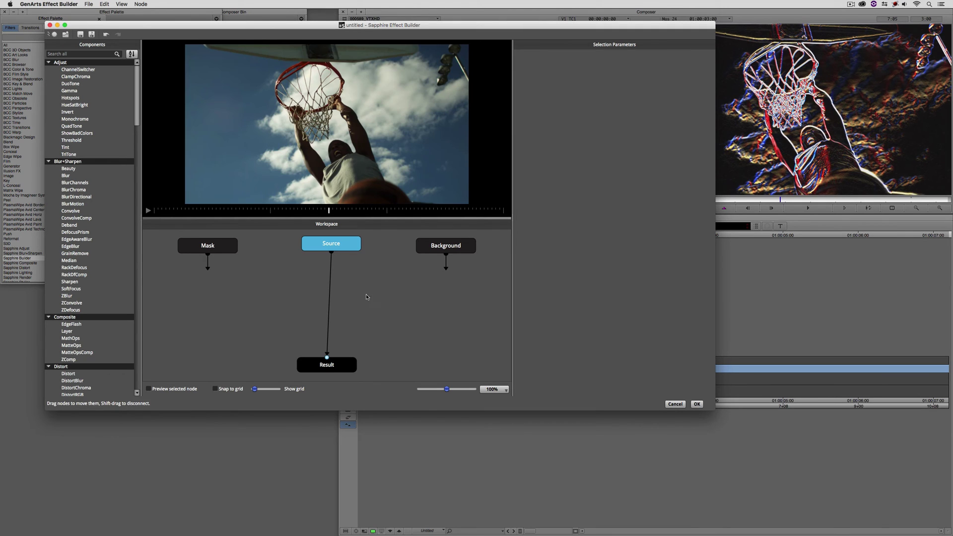
left_click(696, 404)
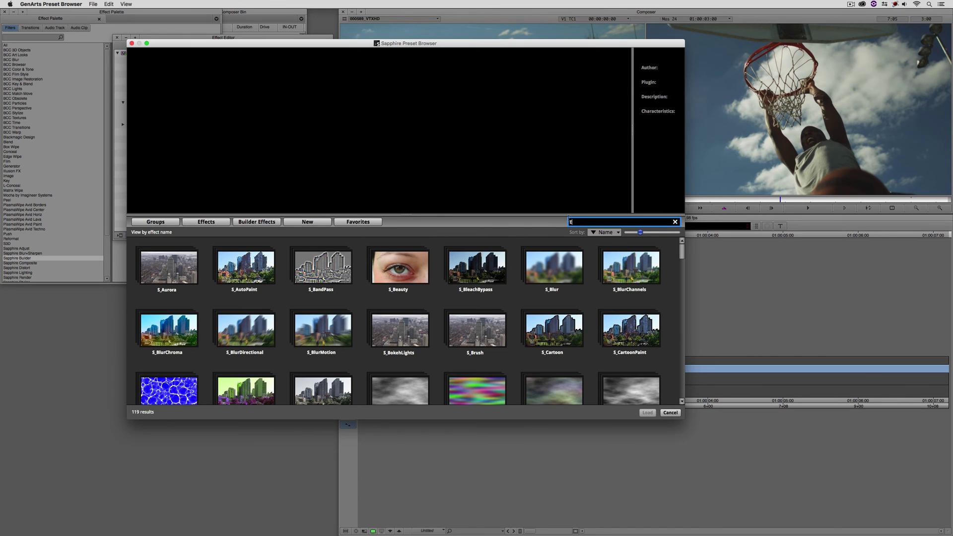
Search the effect's preset browser for "Edge Col", open S_EdgeColorize, and preview the Nitty Gritty and Neon Calvary presets.
type("Edge Col")
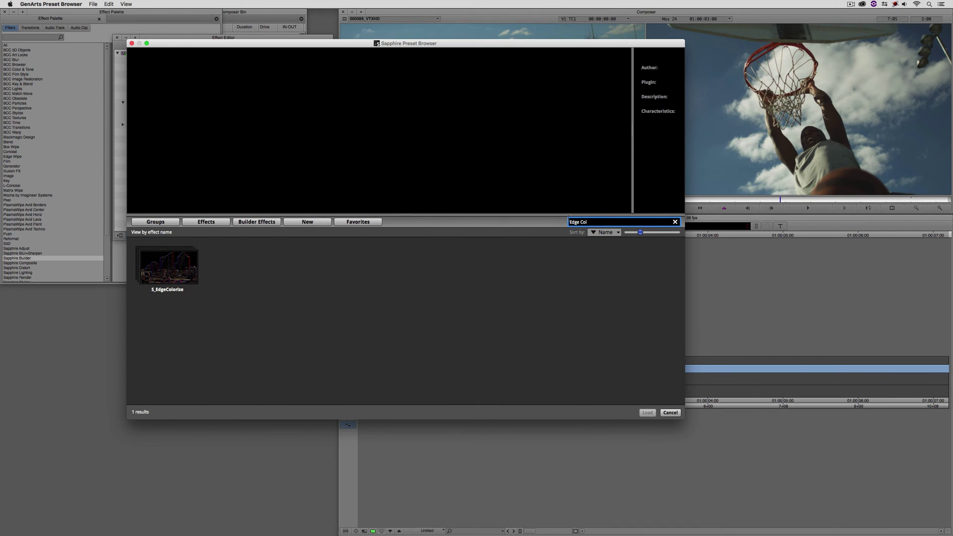
double_click(201, 273)
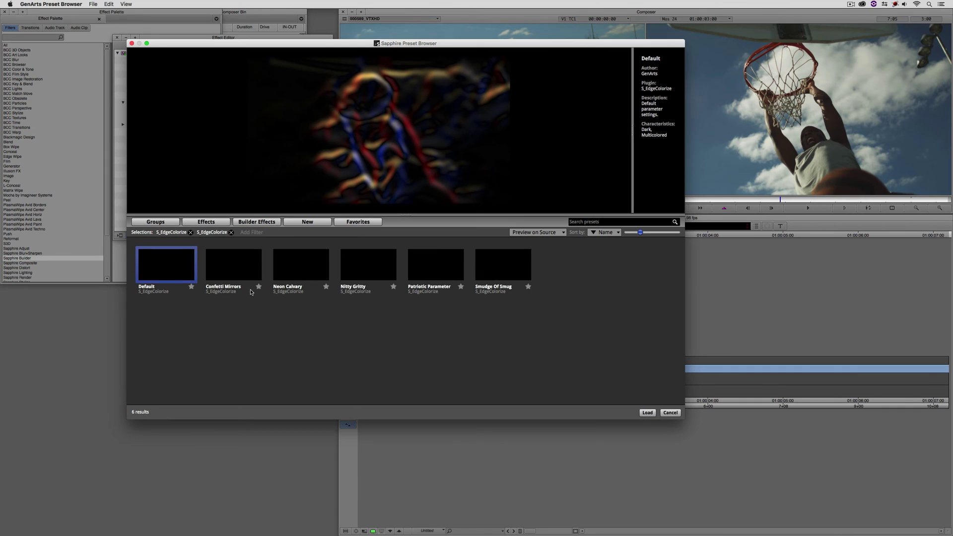
left_click(360, 272)
left_click(308, 272)
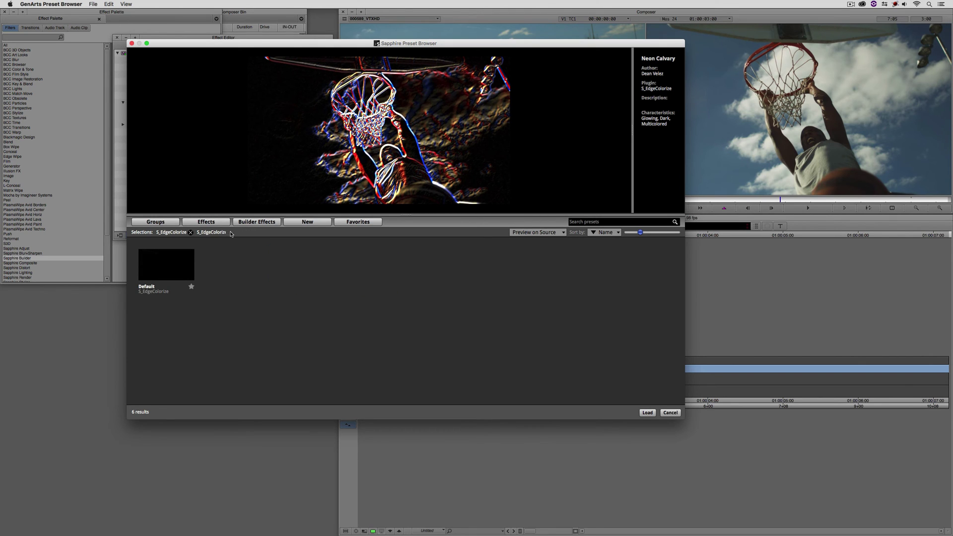
Clear the S_EdgeColorize filter, browse the Builder Effects presets to 8mm, play its preview, and load it onto the clip.
left_click(191, 232)
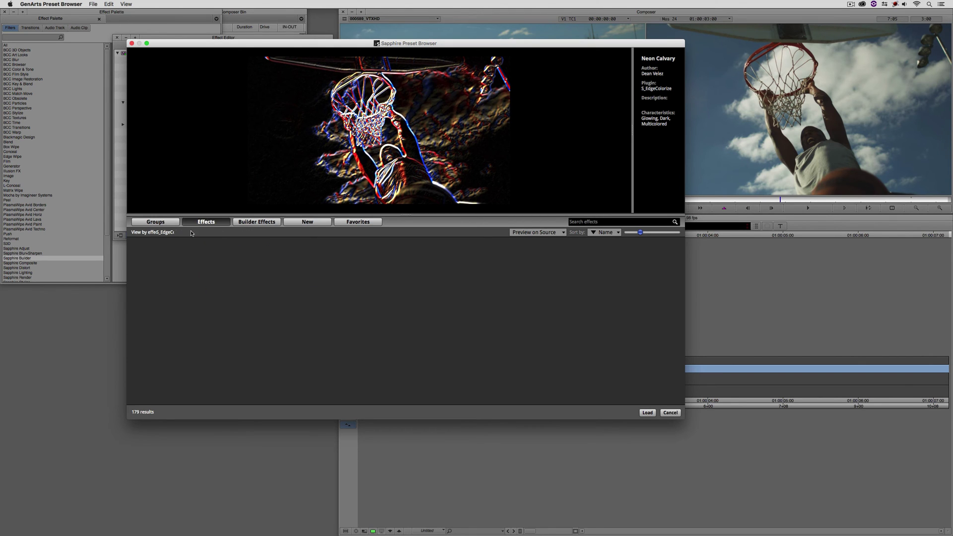
left_click(251, 223)
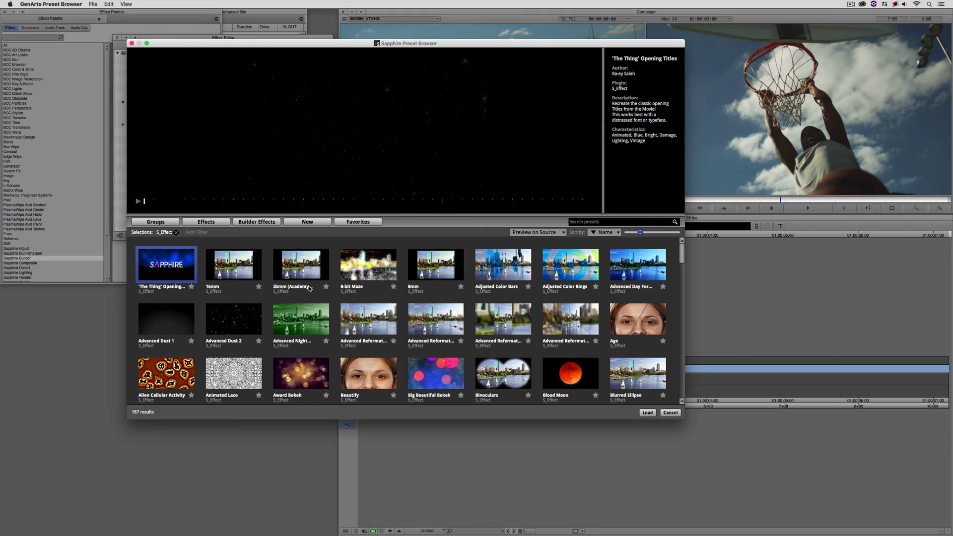
key("Right")
key("Right")
key("Right")
key("Right")
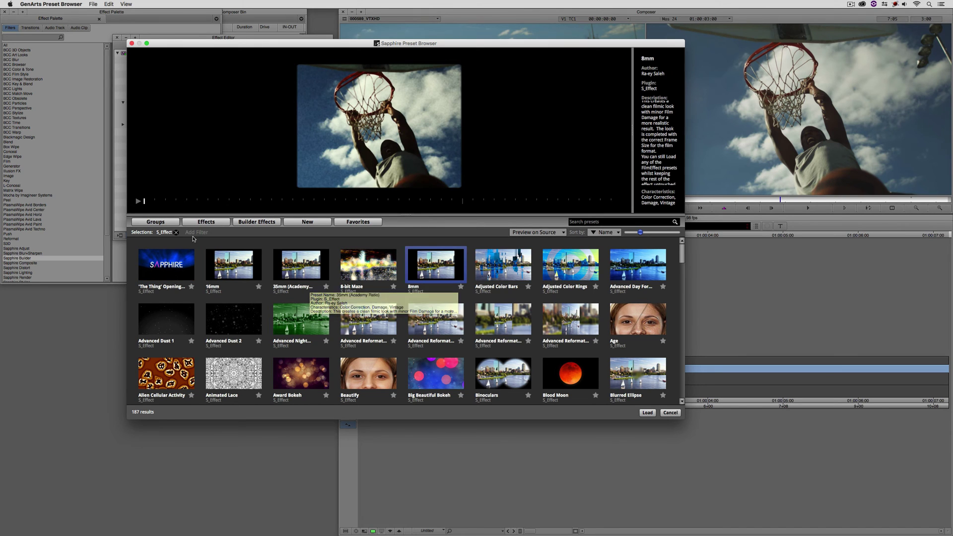
left_click(139, 201)
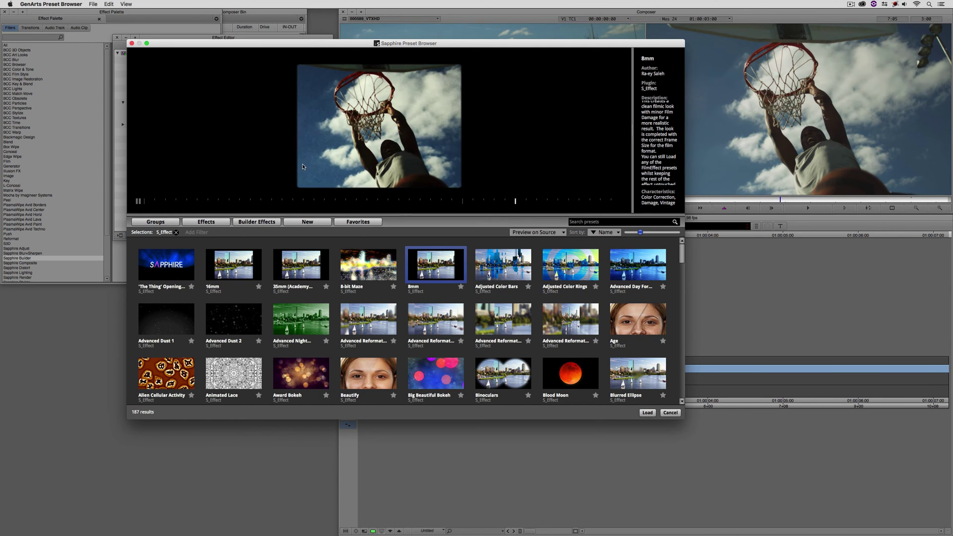
left_click(651, 415)
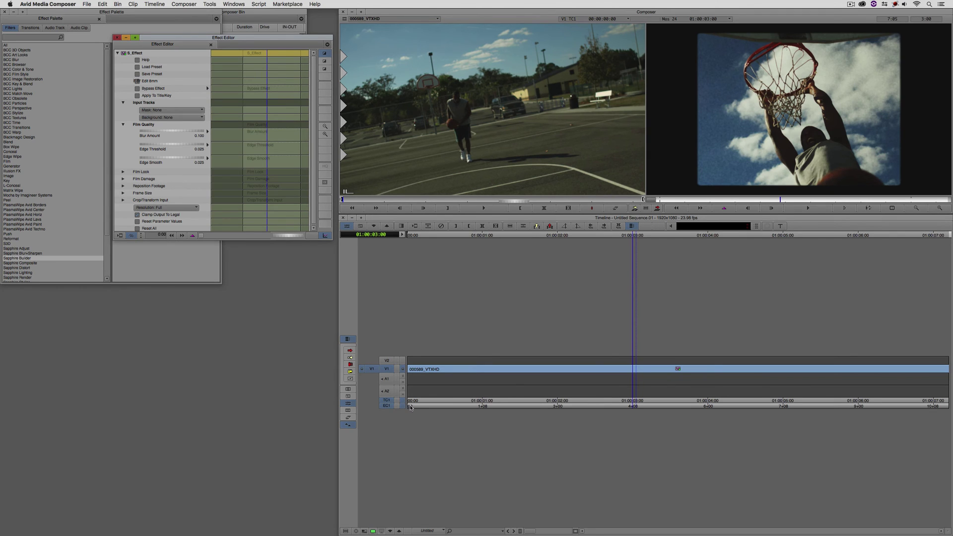
Open the 8mm effect in Effect Builder, add a greeting sticky note beside the Frame Size node, and return the effect to Media Composer.
left_click(148, 82)
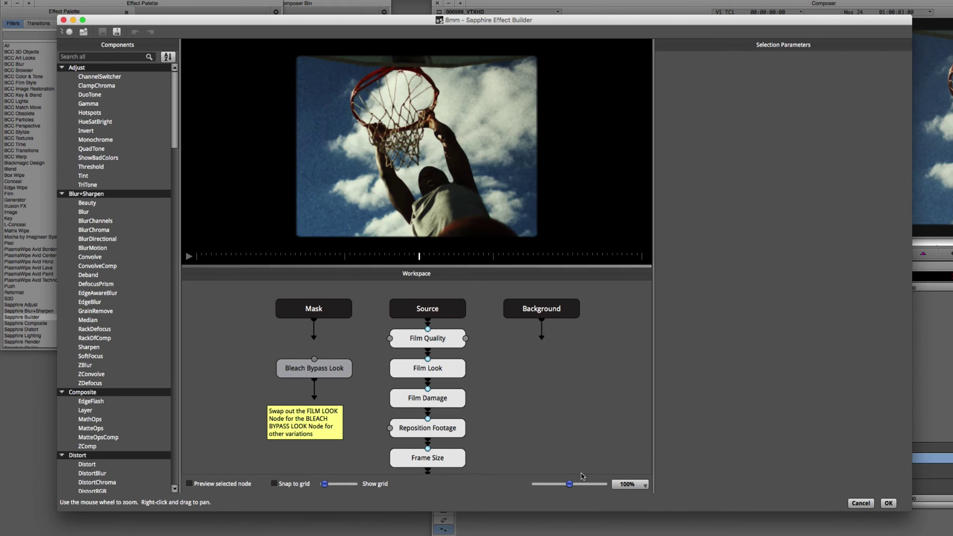
left_click(625, 486)
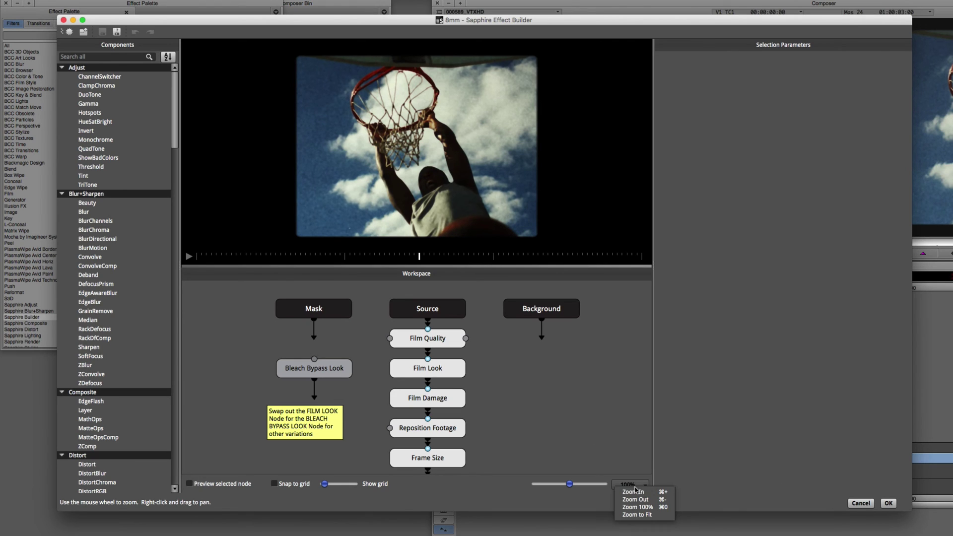
left_click(635, 513)
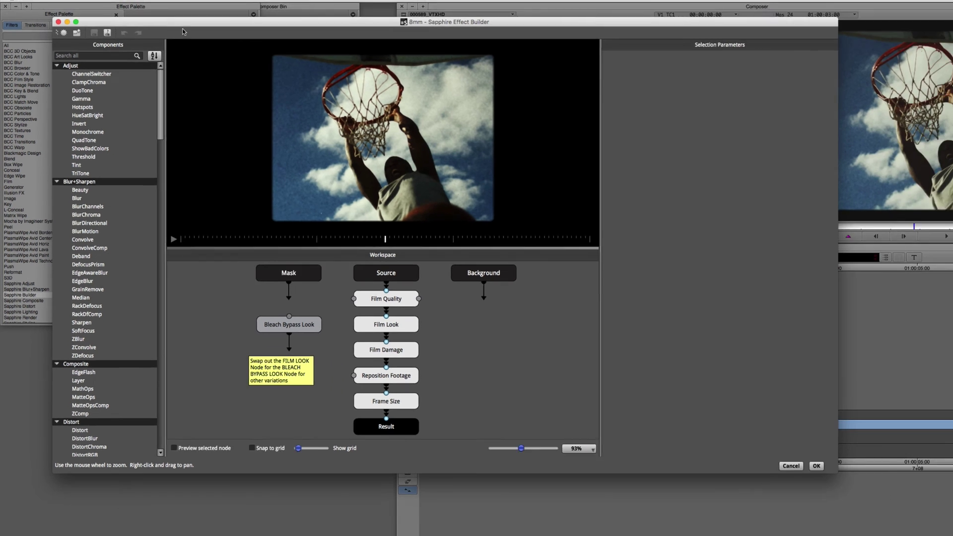
left_click(180, 0)
left_click(158, 27)
type("H")
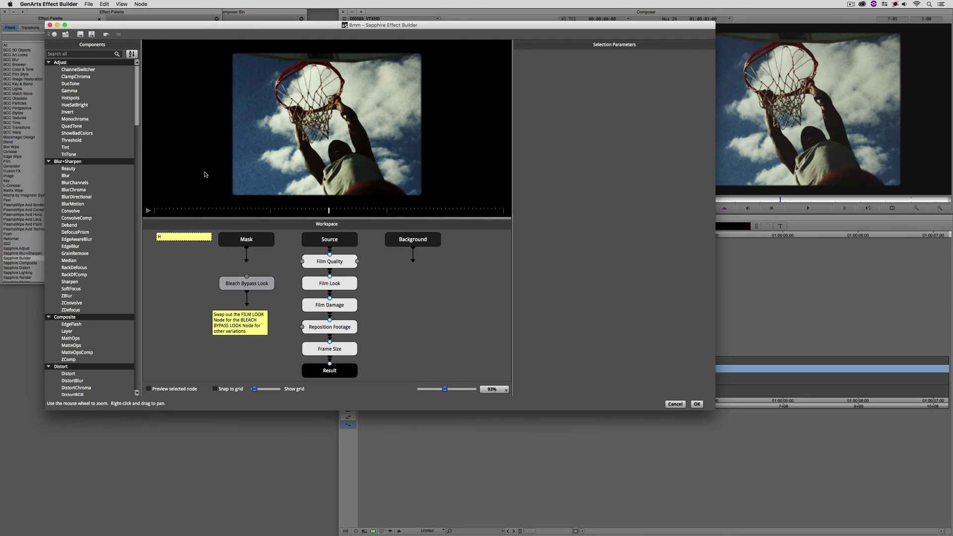
type("ey It's Kevin Here")
left_click_drag(185, 237, 461, 351)
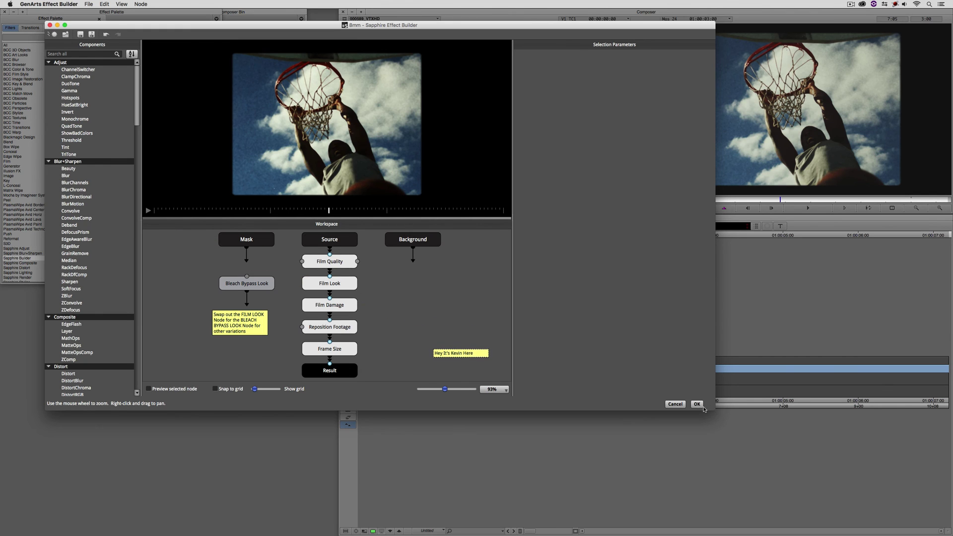
left_click(700, 404)
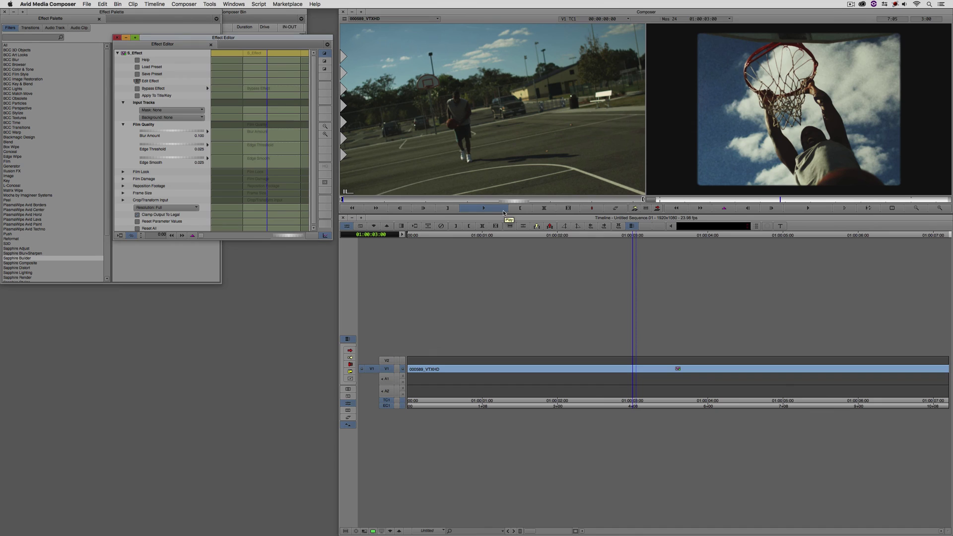
Reopen the annotated 8mm effect in Effect Builder.
left_click(149, 82)
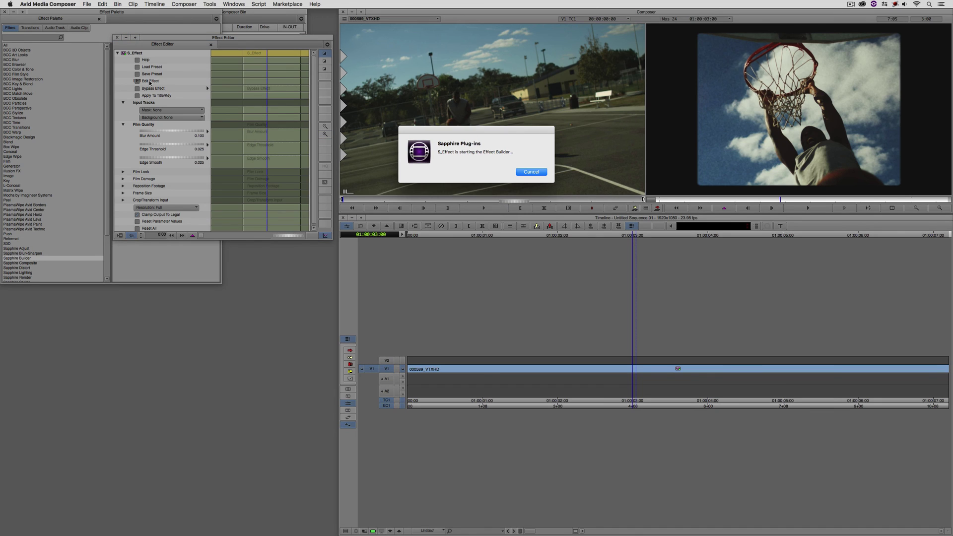